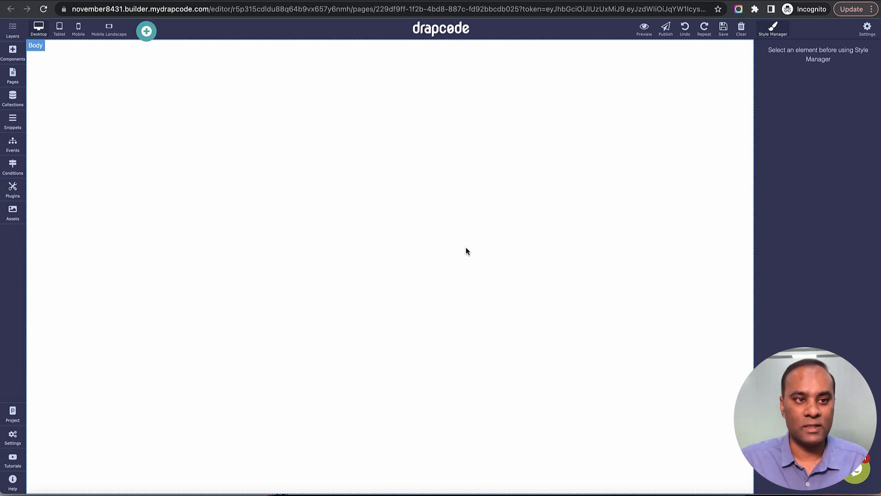
Step: Add a Navbar component to the top of the blank page and save the page
click(17, 52)
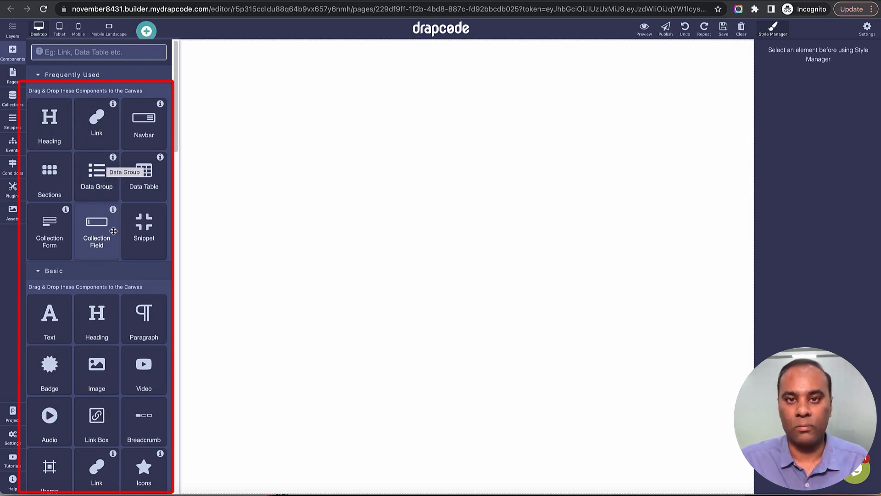
scroll(111, 246, down, 1)
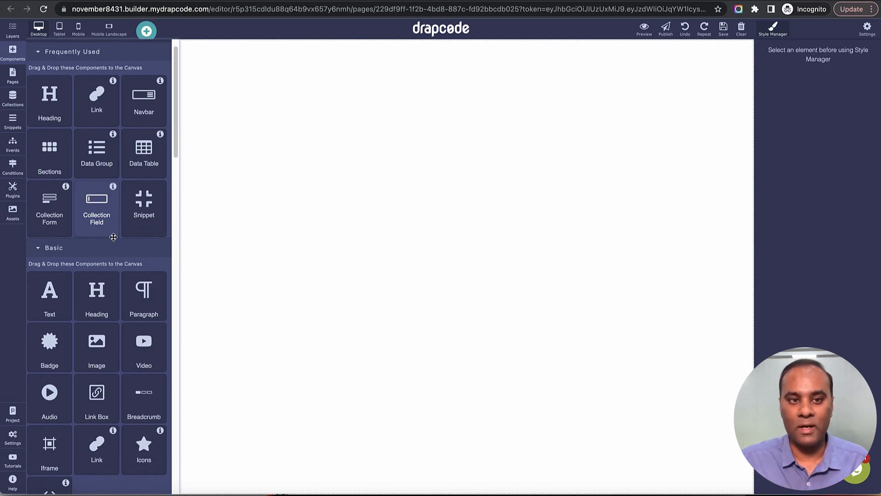
click(244, 238)
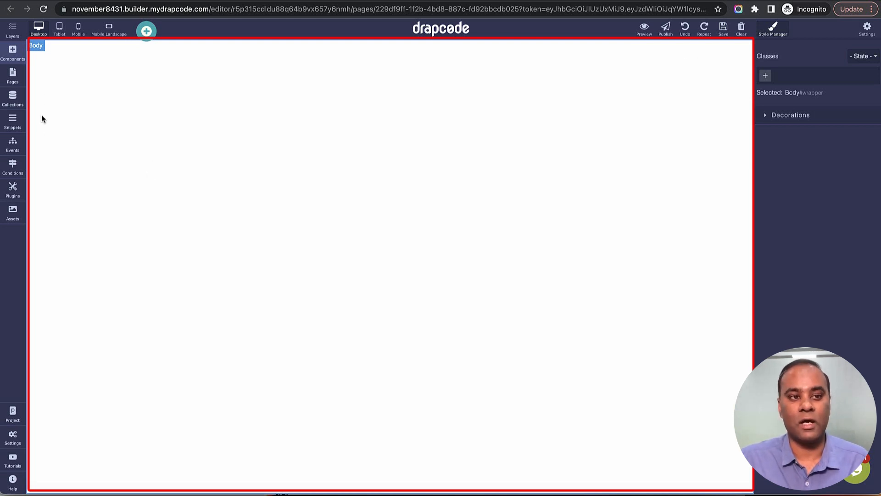
click(17, 54)
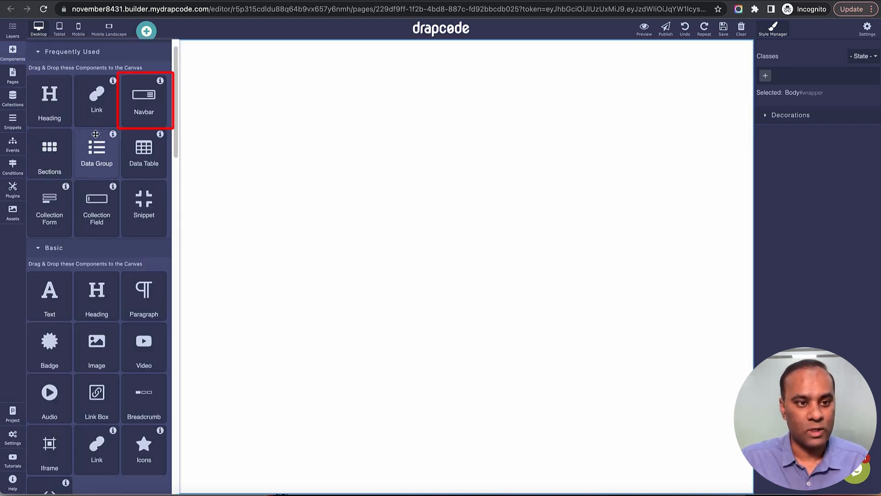
drag(142, 119, 210, 159)
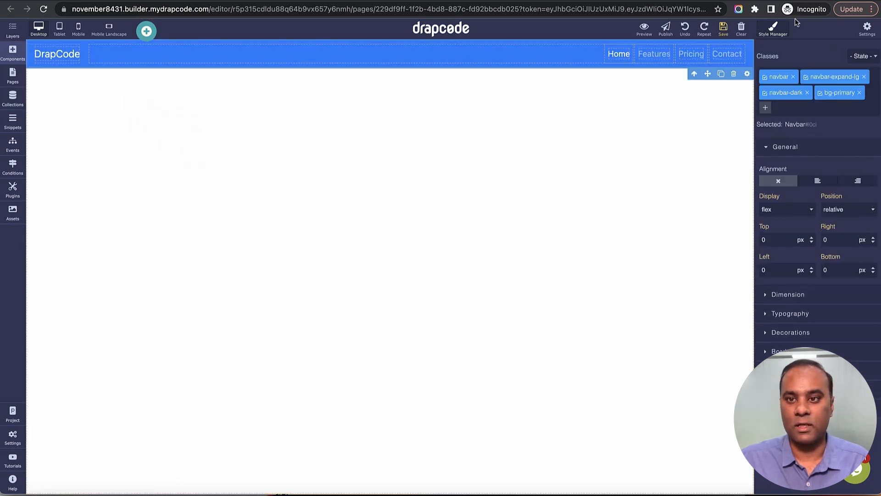
click(723, 28)
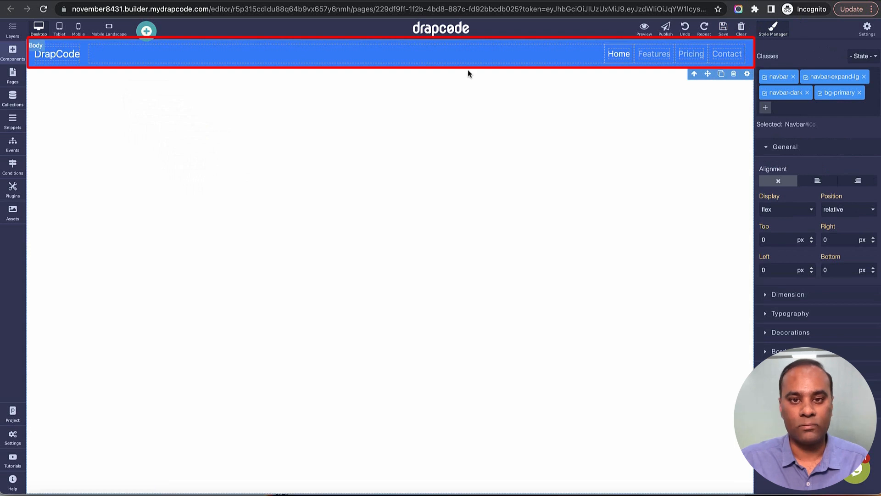
Step: Change the text of the navbar's Home link to "About Us"
double_click(620, 55)
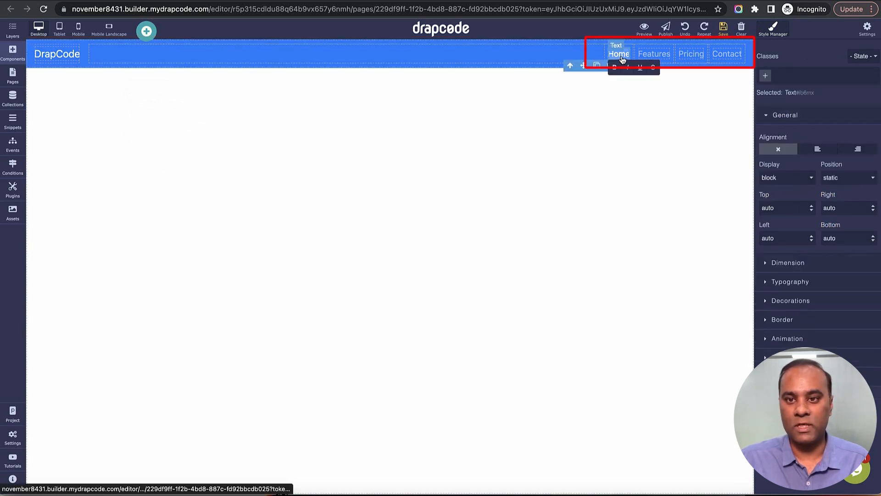
text(A)
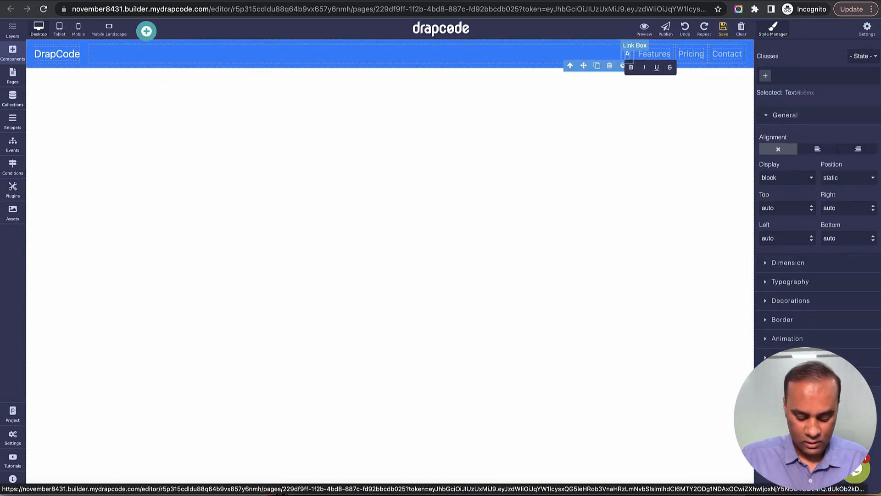
text(bout Us)
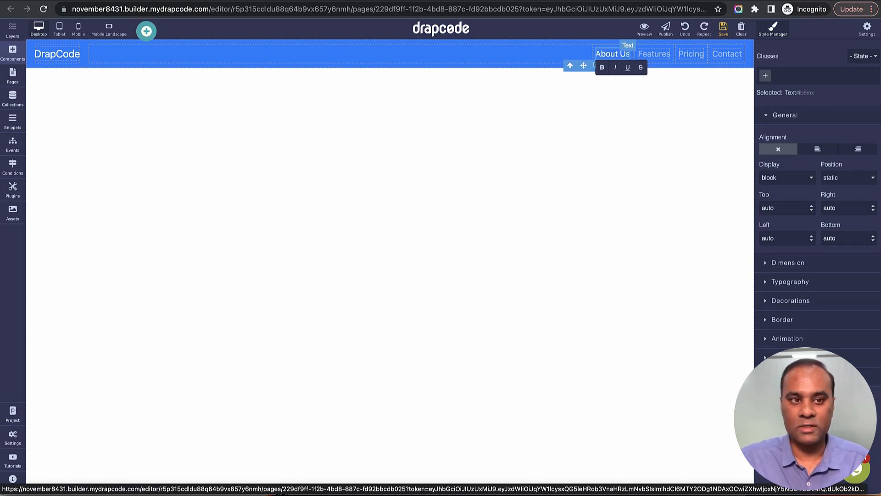
click(656, 106)
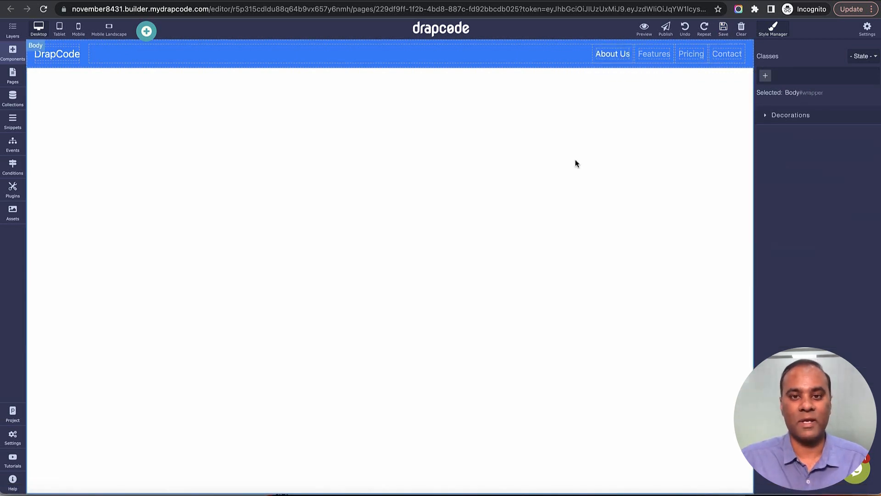
Step: Add a Cards component below the navbar, using the Featured layout with "Special title treatment" and a Go somewhere button
click(13, 51)
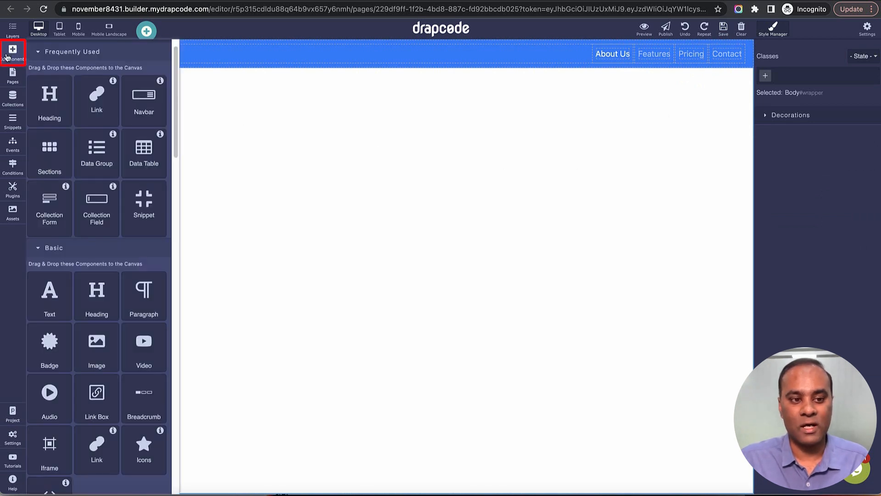
scroll(54, 202, down, 4)
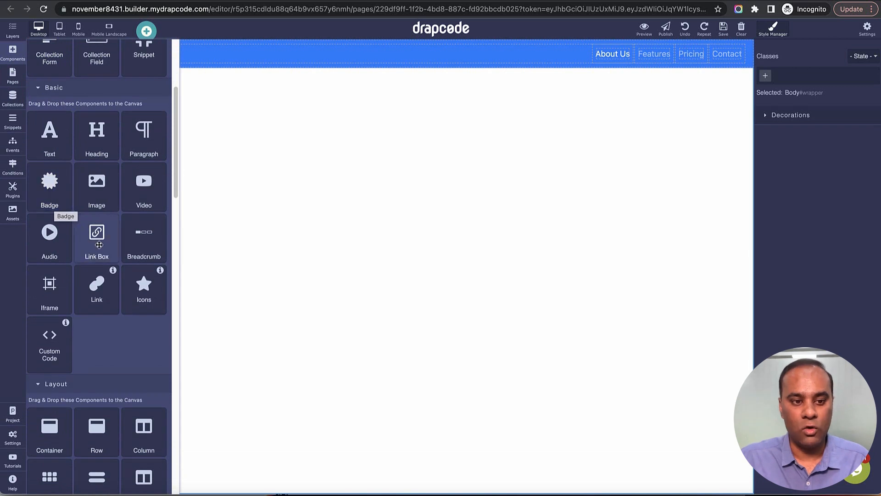
scroll(95, 242, down, 1)
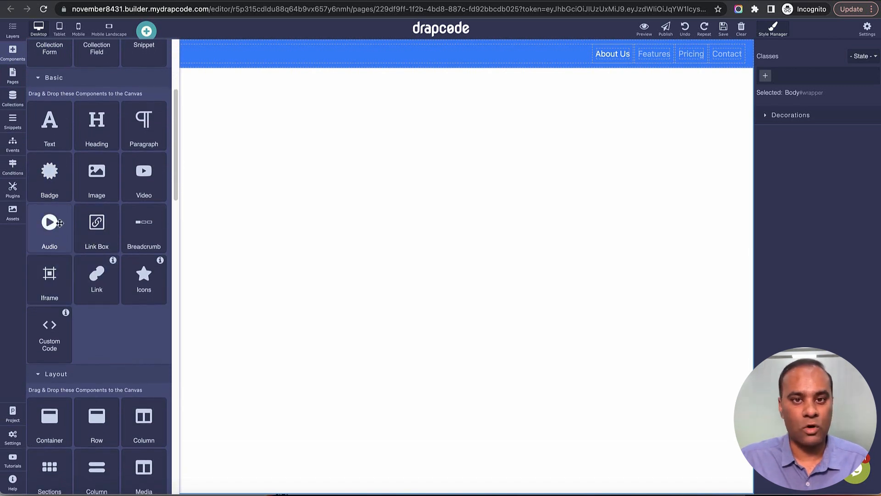
scroll(69, 295, down, 5)
scroll(68, 294, down, 10)
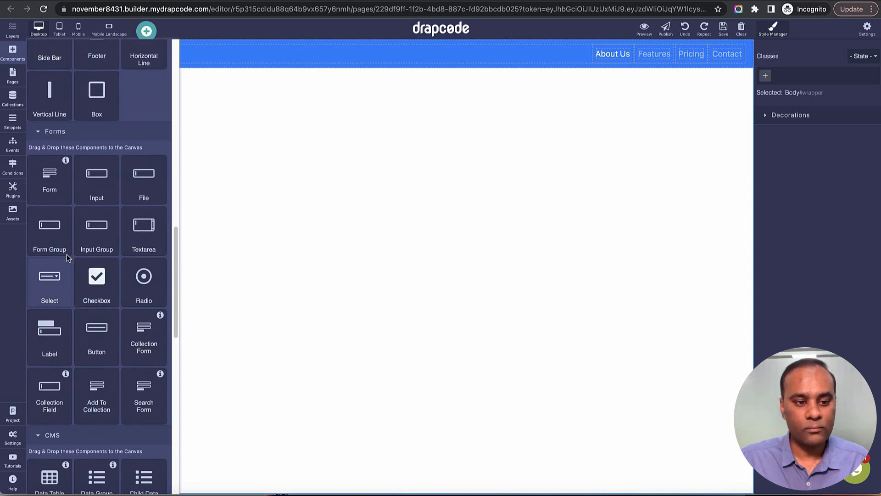
scroll(72, 286, down, 3)
scroll(87, 161, up, 1)
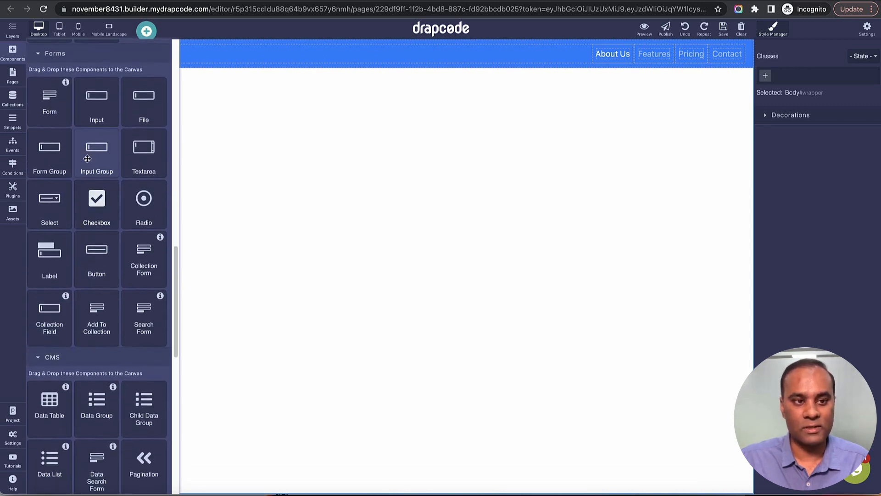
scroll(92, 189, down, 9)
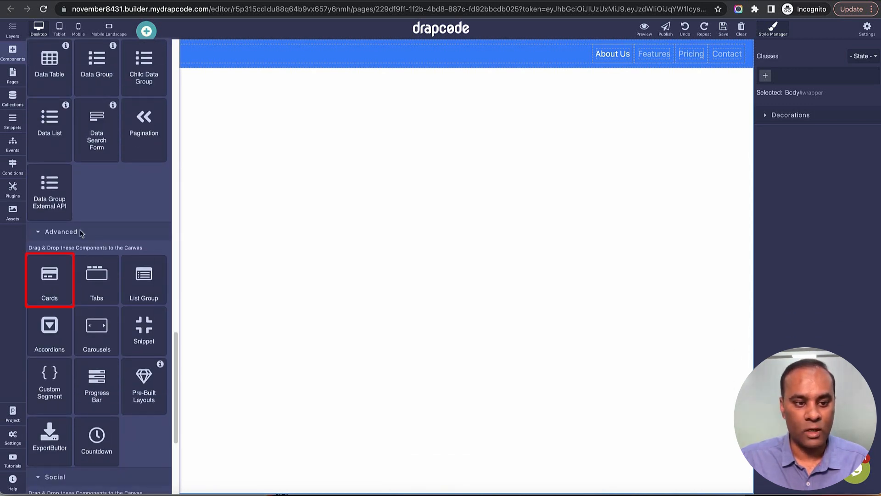
drag(54, 286, 221, 288)
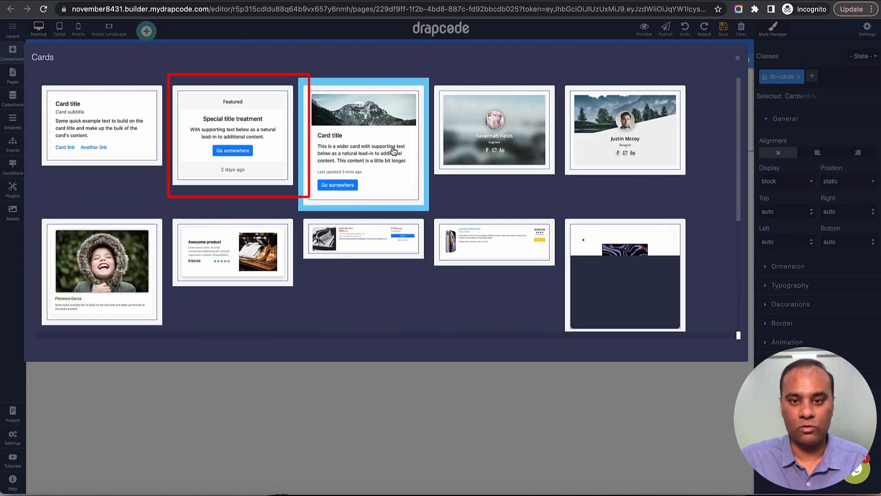
click(211, 143)
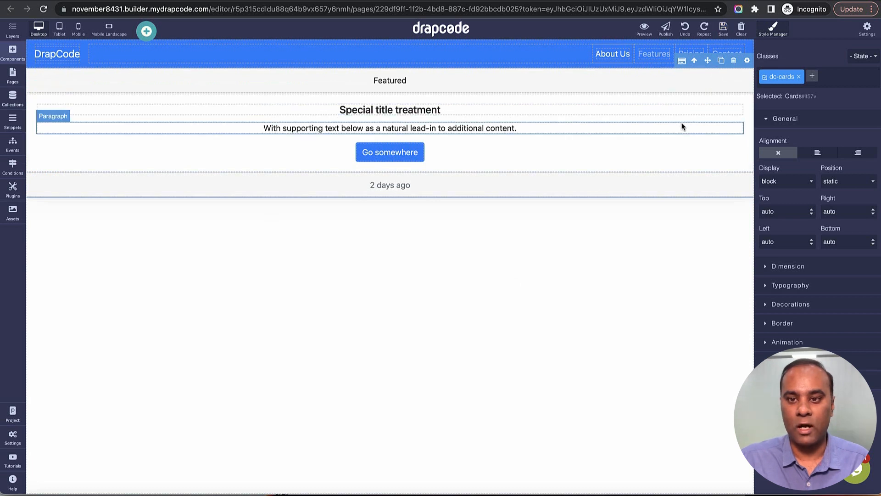
Step: Review the page's layer tree and examine the general and settings options for creating a new page, leaving without creating one
click(13, 29)
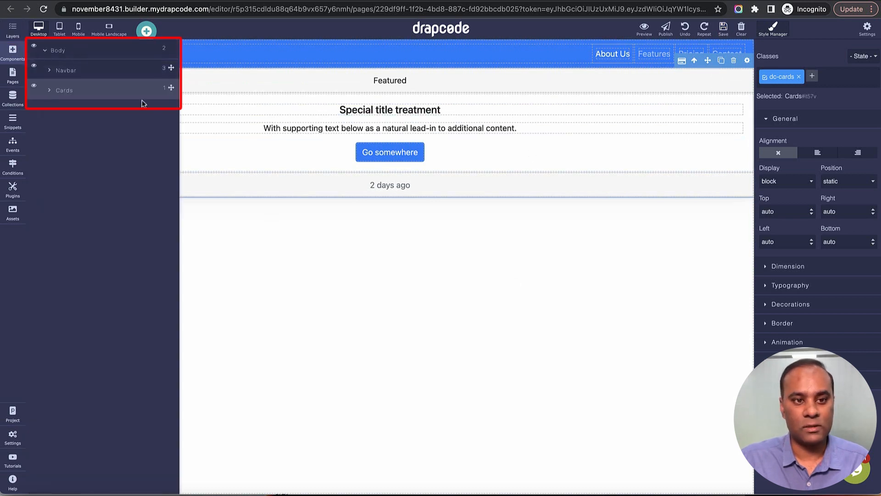
click(266, 275)
click(13, 80)
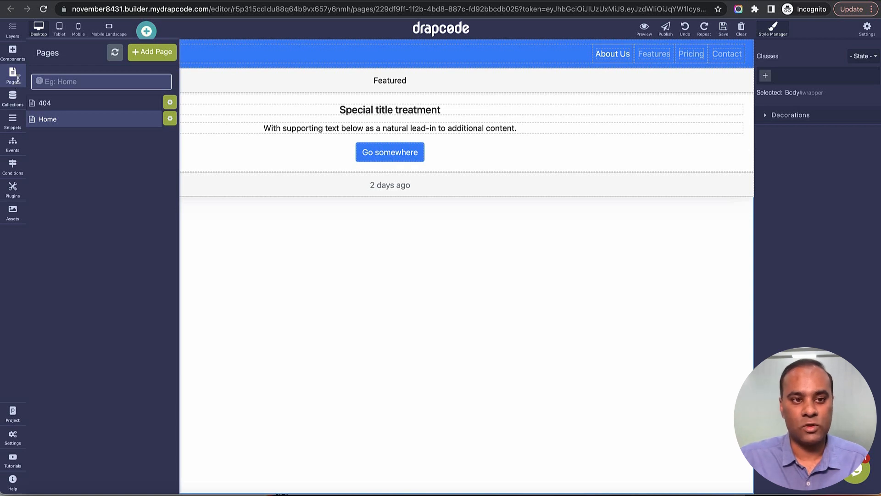
click(152, 51)
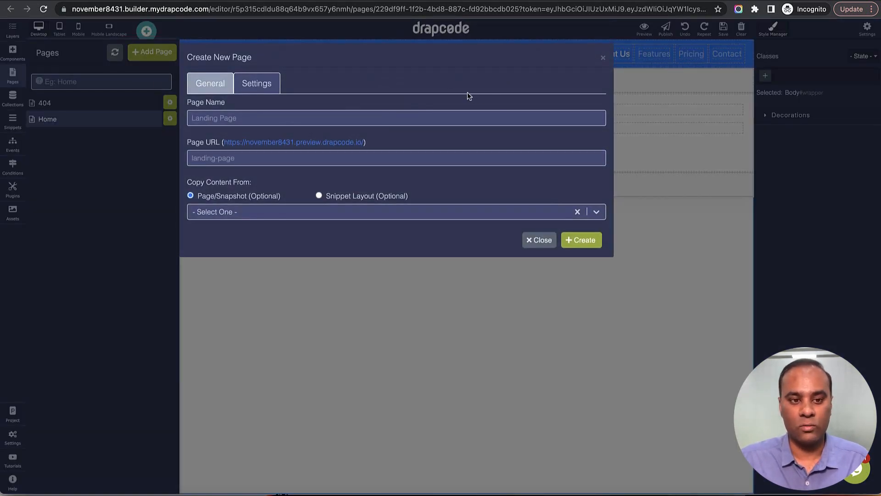
click(264, 86)
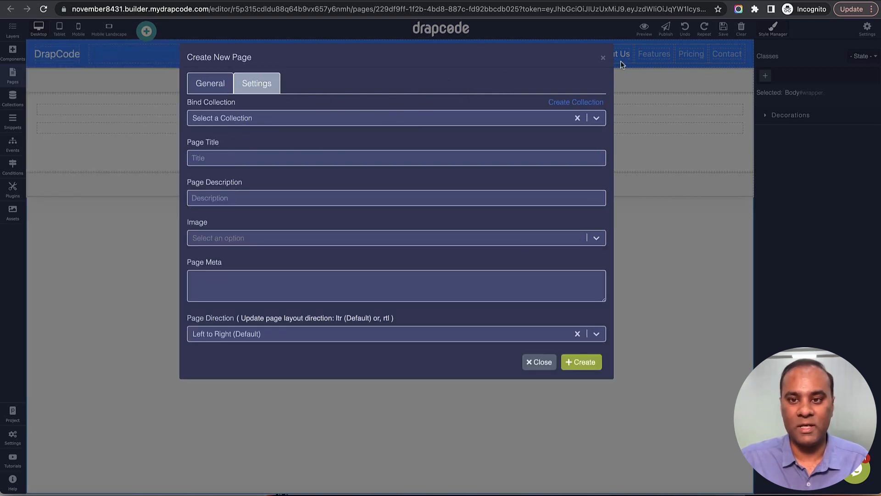
click(604, 58)
Step: Look through the project's collections, snippets, events and conditions, and select the card's Go somewhere button
click(13, 98)
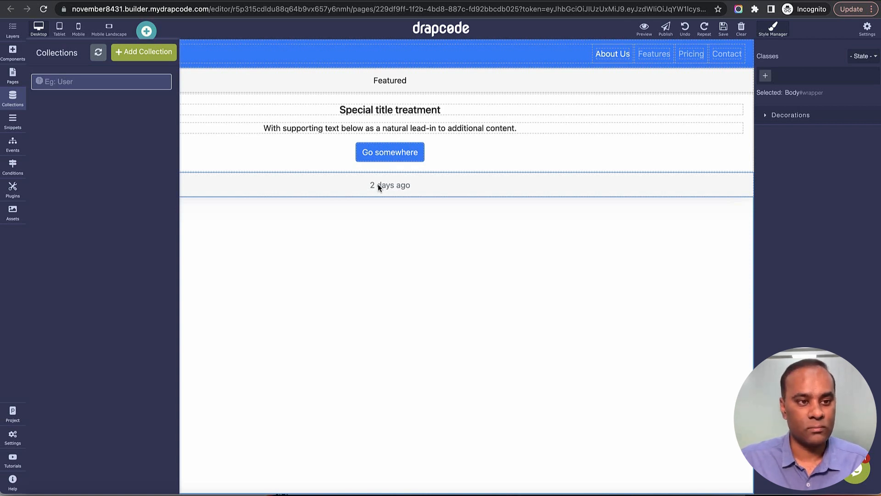
click(18, 126)
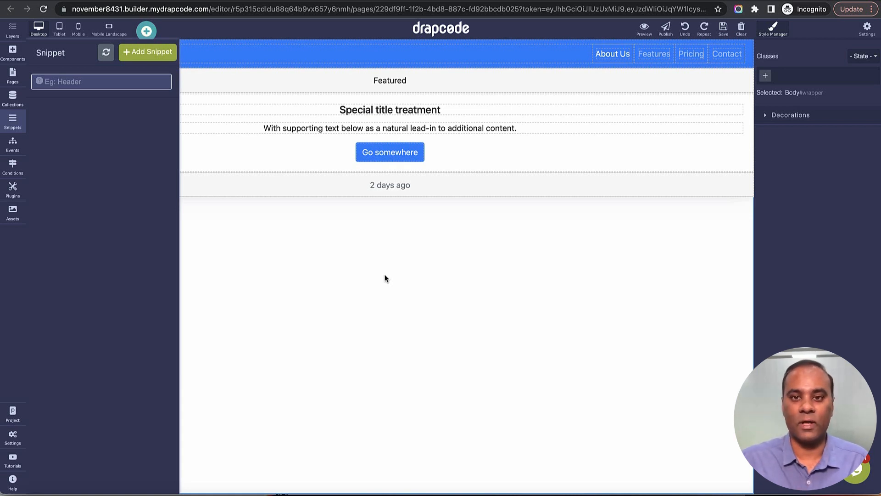
click(13, 121)
click(12, 146)
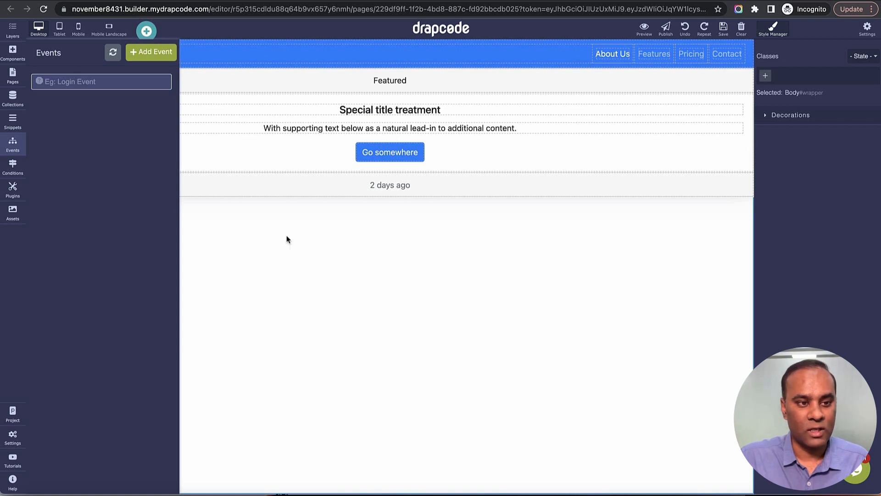
click(13, 167)
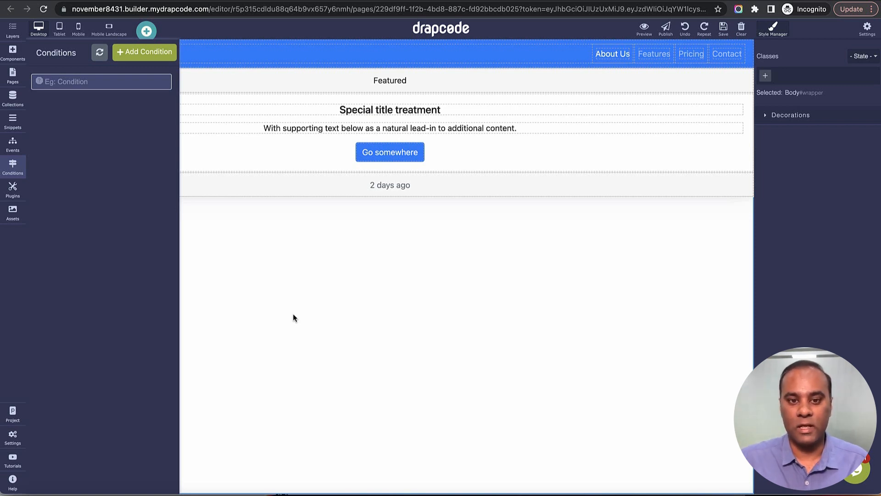
click(418, 158)
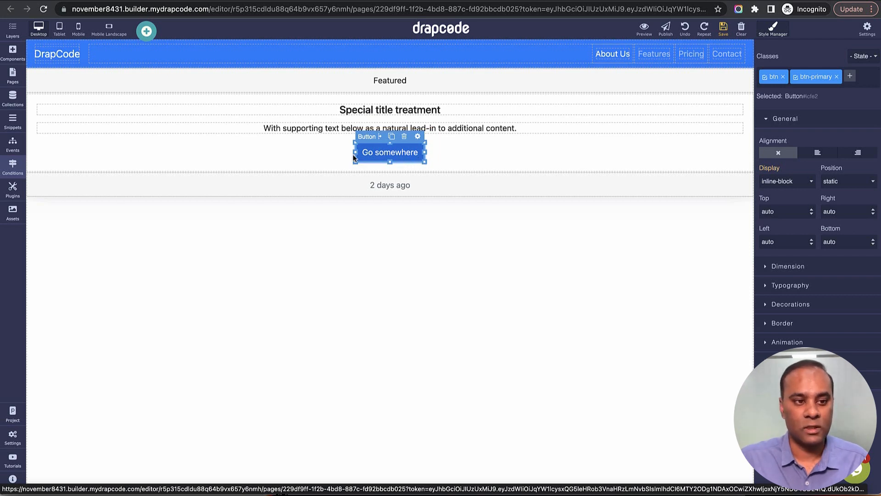
Step: Leave the page editor for the project's plugins and examine the available third-party plugins
click(13, 189)
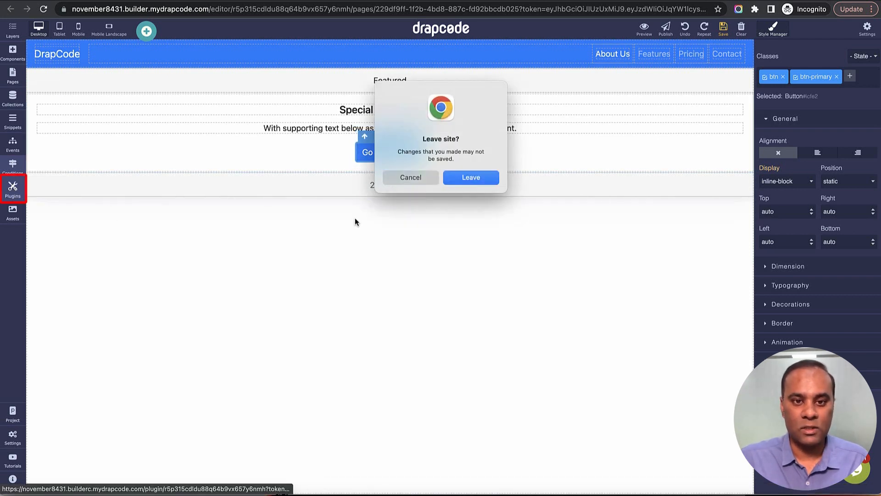
click(465, 179)
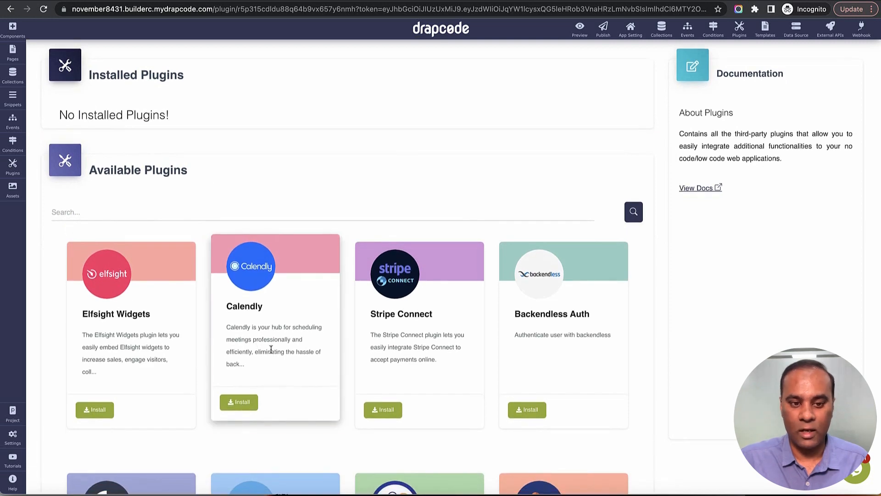
scroll(266, 321, down, 3)
scroll(270, 337, down, 3)
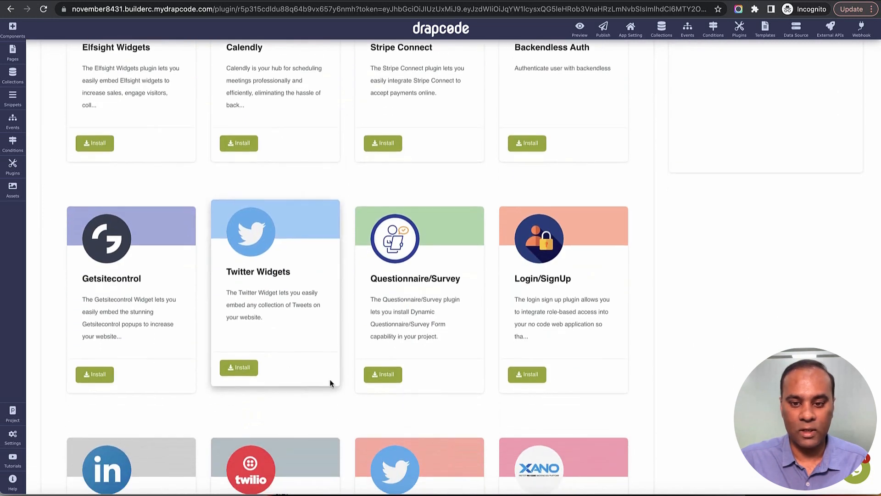
scroll(591, 321, down, 1)
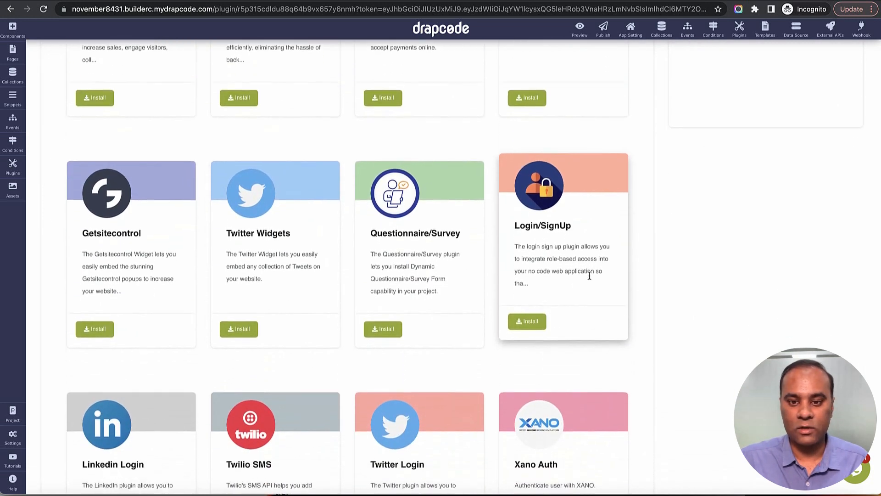
scroll(548, 332, down, 6)
scroll(445, 337, down, 8)
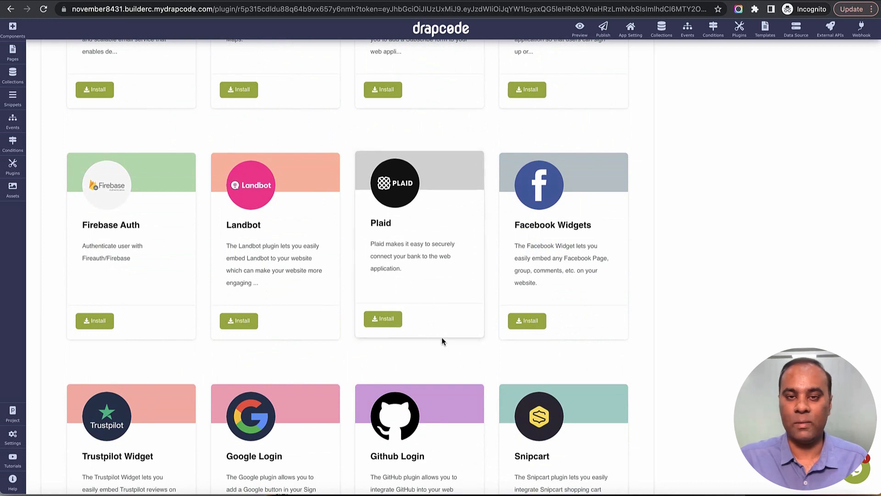
scroll(445, 341, down, 4)
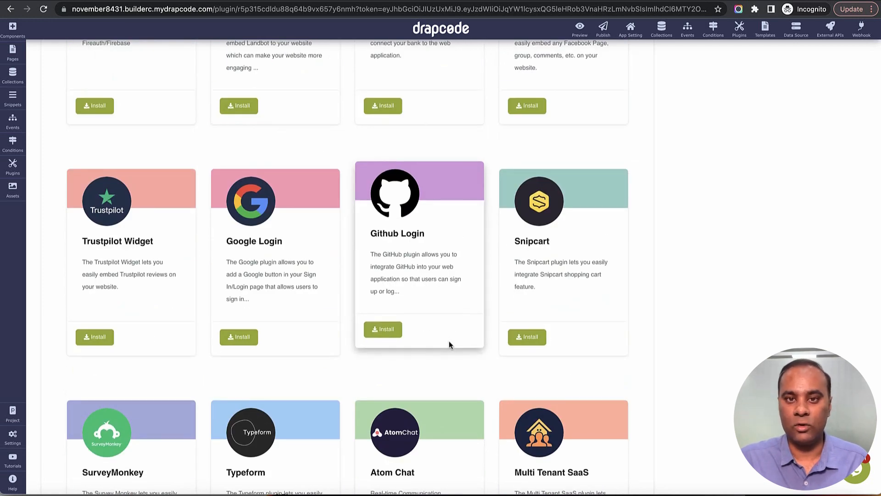
scroll(449, 341, down, 4)
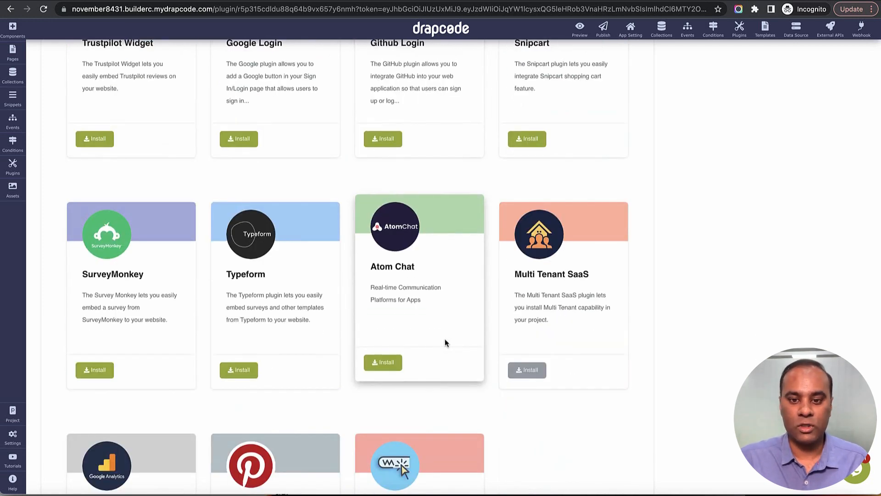
scroll(492, 338, up, 8)
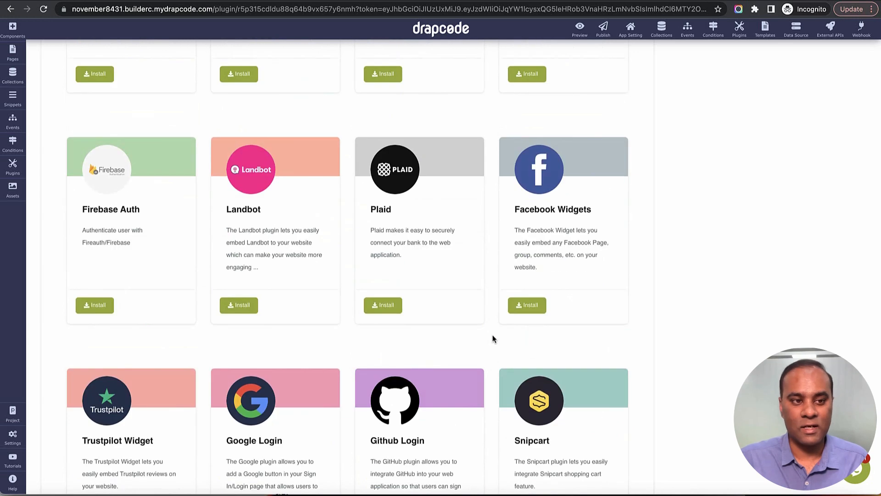
Step: Return to the page editor and examine the options for uploading a new asset, leaving without adding one
click(13, 189)
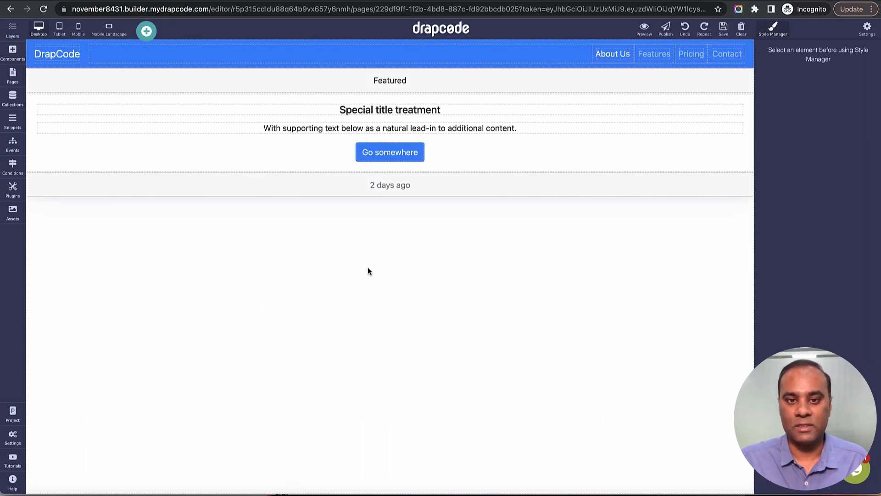
click(13, 213)
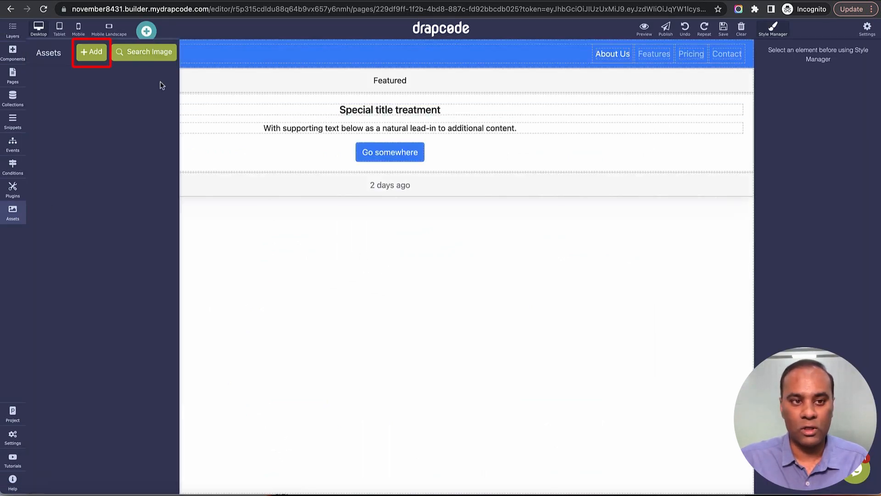
click(95, 56)
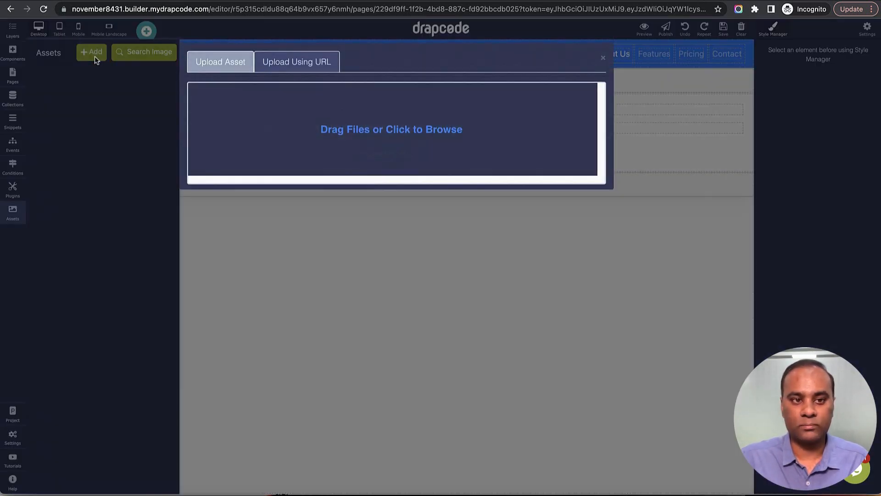
click(604, 59)
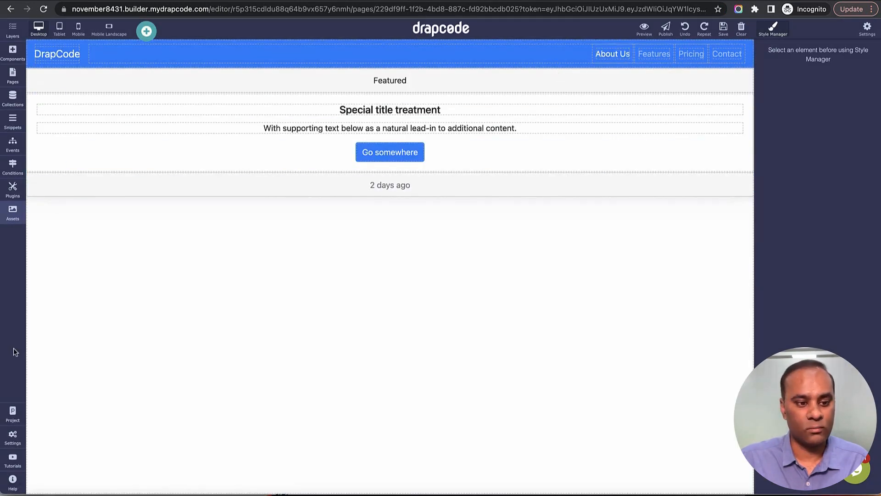
Step: Look through the project's Dashboard link and the builder's settings options
click(12, 415)
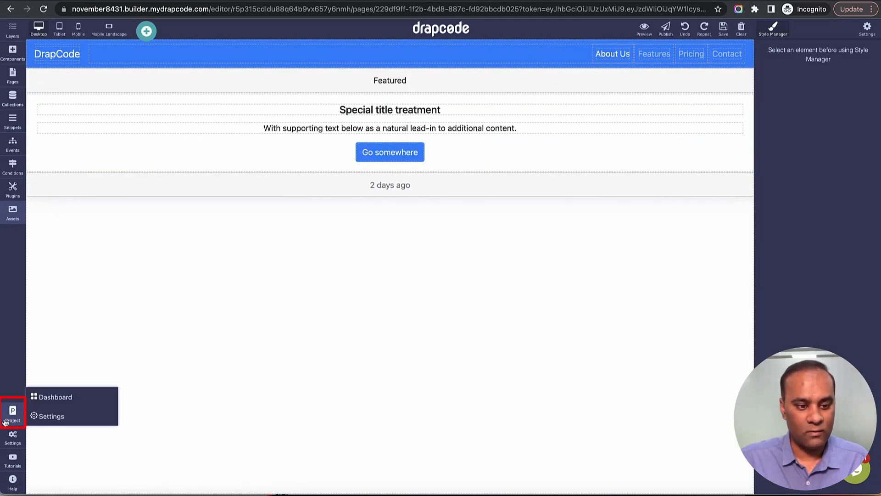
click(49, 398)
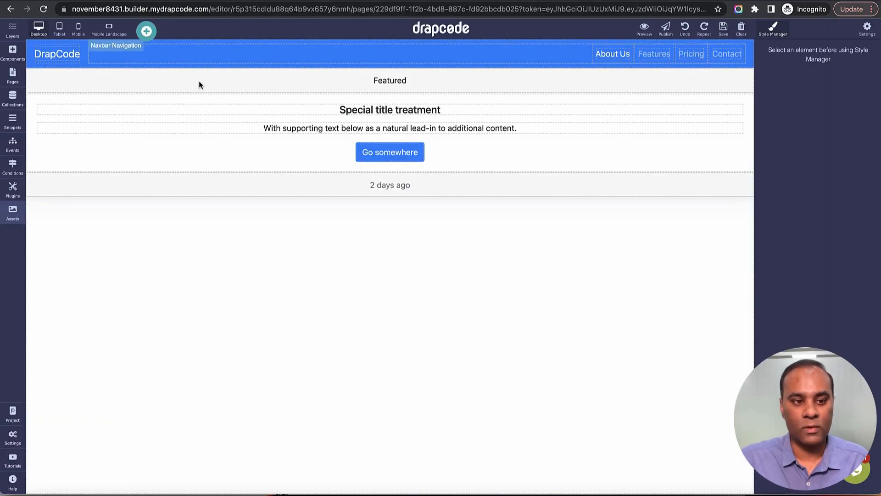
click(12, 436)
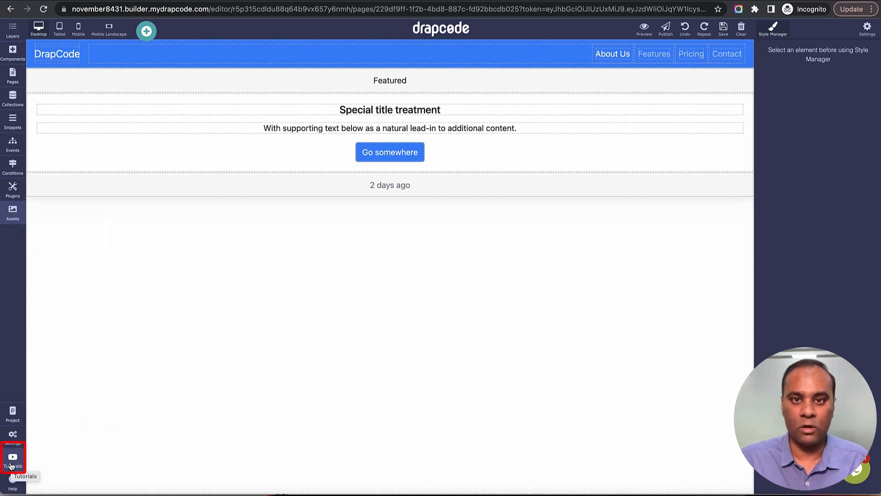
Step: Browse the Advance UI Component and Collection & Dynamic Content tutorials, bring up the video on changing the default data loading icon, and close the tutorials
click(11, 466)
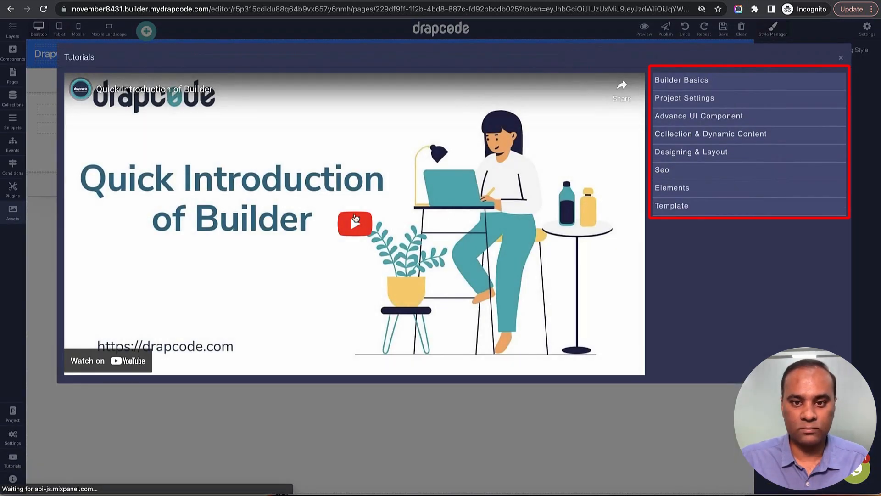
click(693, 120)
scroll(702, 242, down, 3)
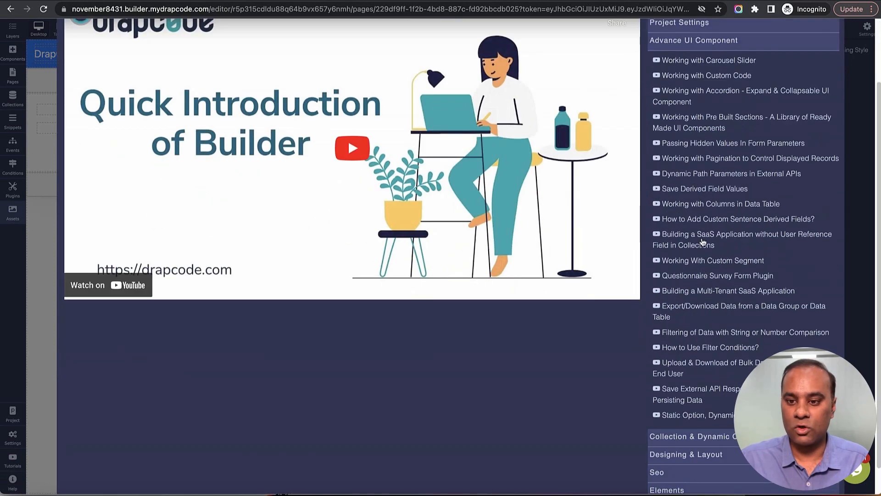
click(707, 407)
scroll(708, 387, down, 5)
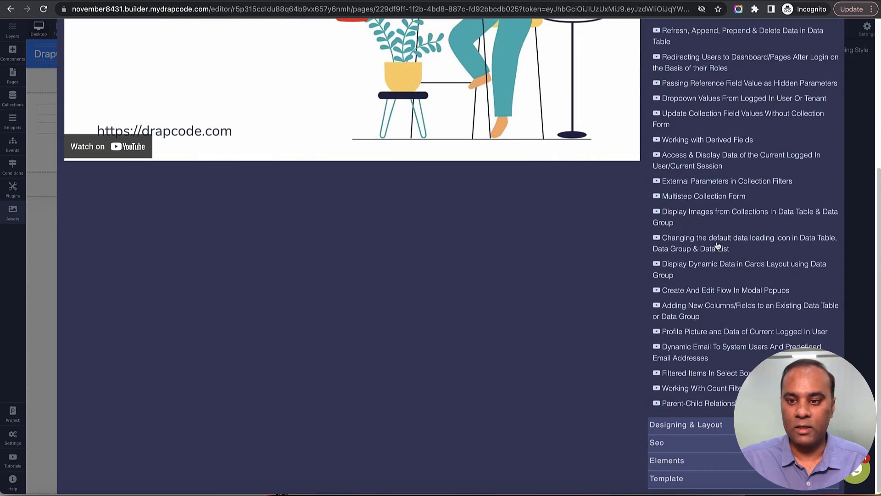
click(718, 243)
scroll(588, 228, up, 5)
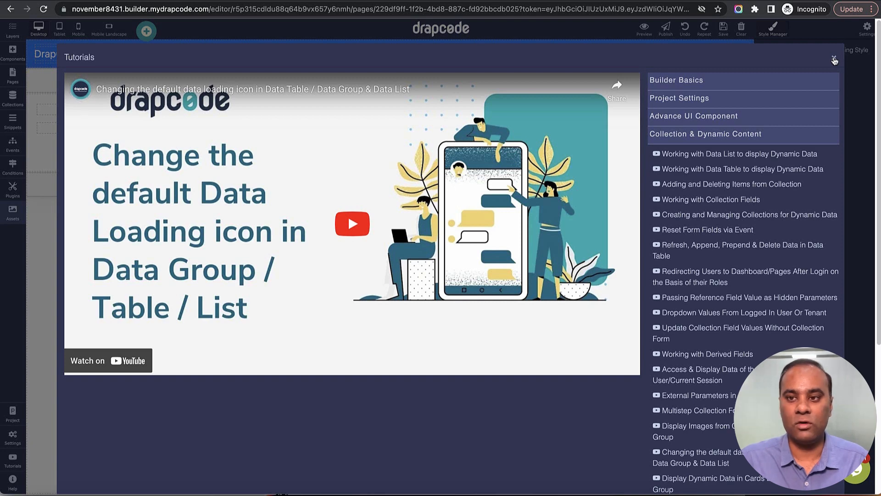
click(835, 61)
Step: Open the Product Manual from the help resources, look over its home page and go to the User Manual
mouse_move(2, 447)
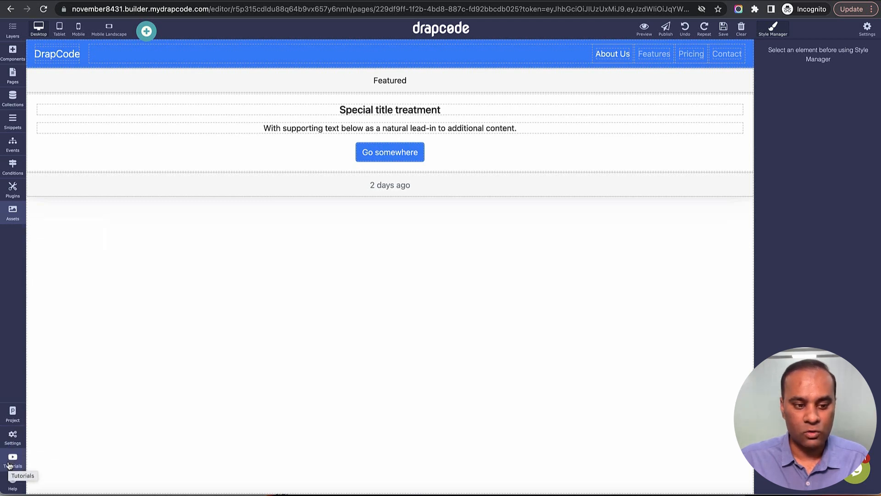
click(8, 488)
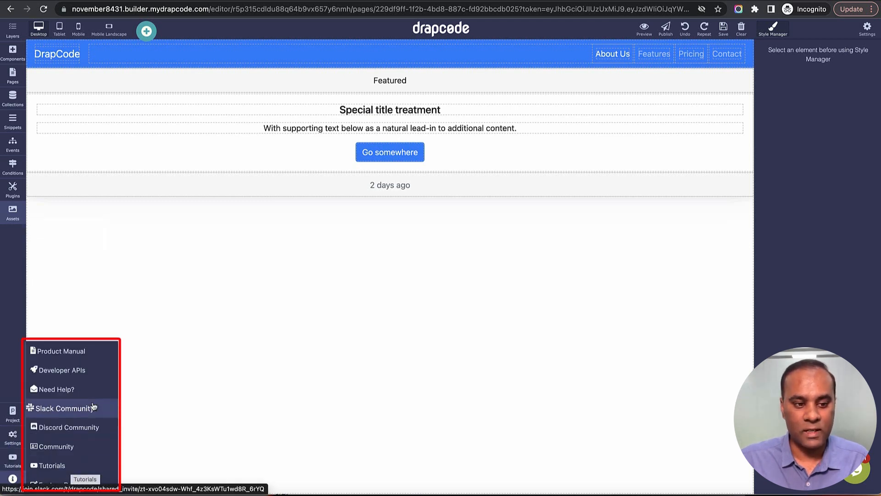
click(85, 355)
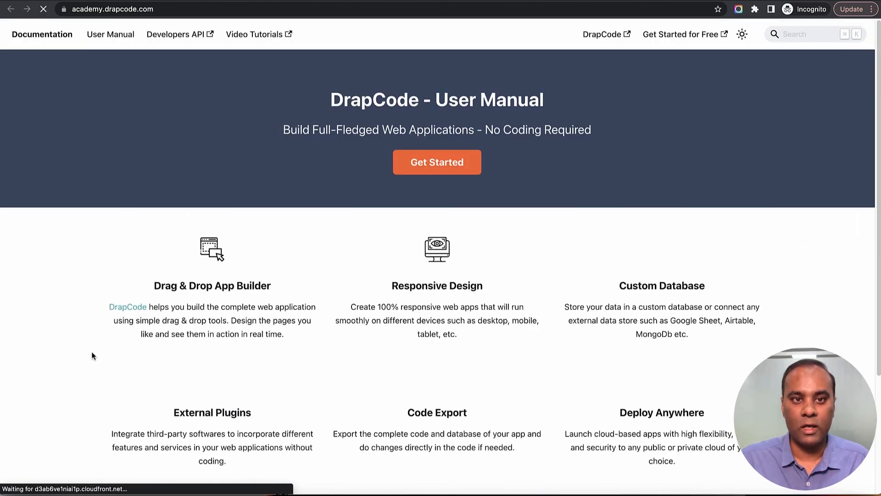
scroll(572, 261, down, 4)
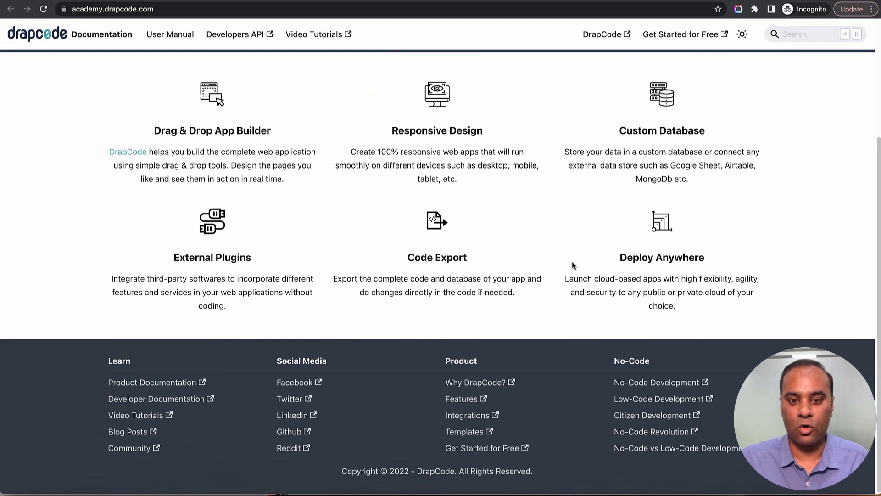
scroll(572, 260, up, 4)
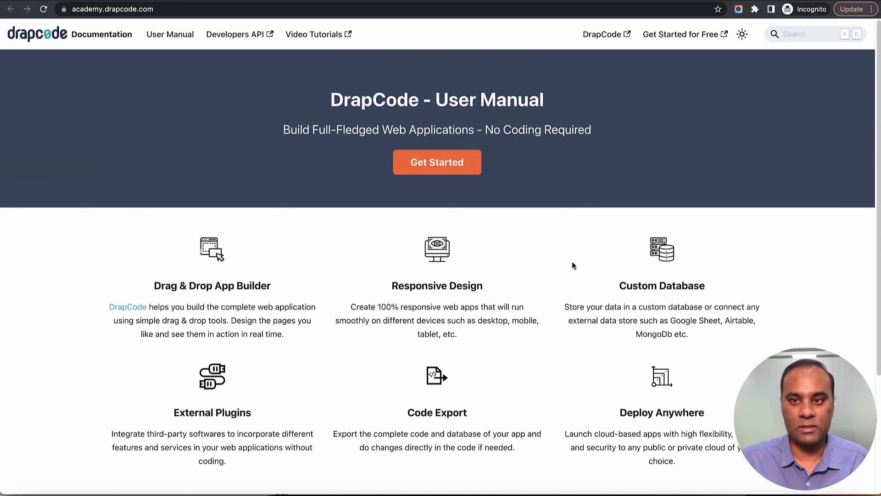
click(170, 35)
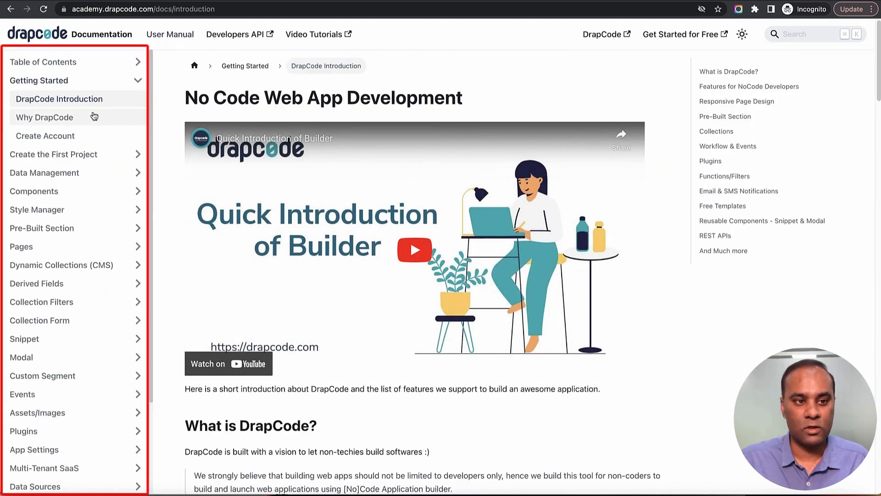
Step: Browse the manual's Create the First Project, Data Management and Collection Form sections, and read the Create a Snippet article
click(87, 154)
click(79, 303)
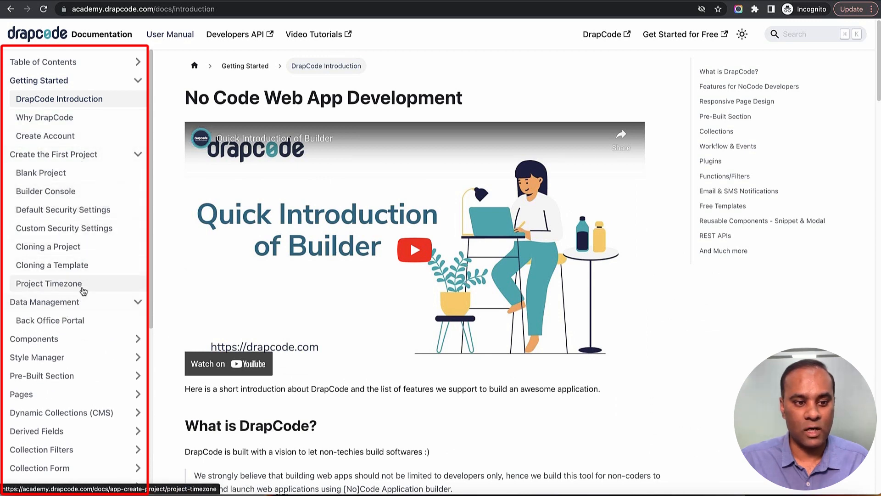
scroll(80, 294, down, 5)
click(72, 205)
click(74, 225)
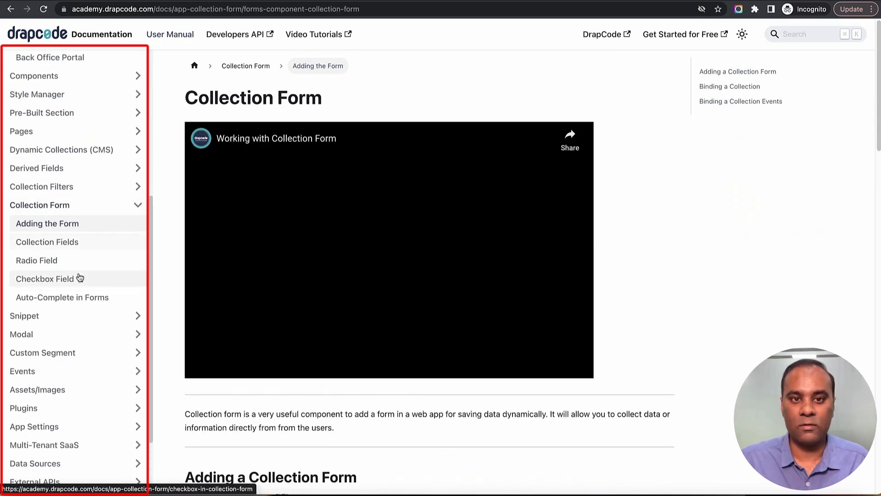
scroll(78, 277, down, 2)
click(60, 224)
click(61, 243)
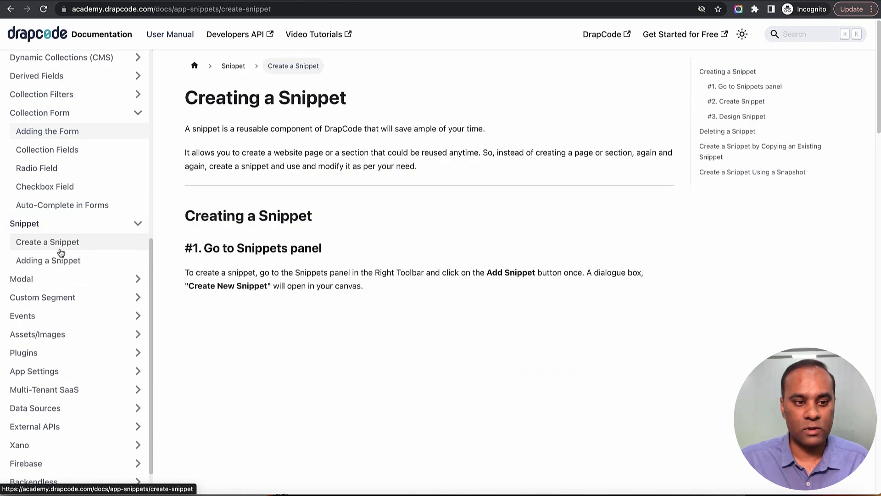
scroll(464, 283, down, 3)
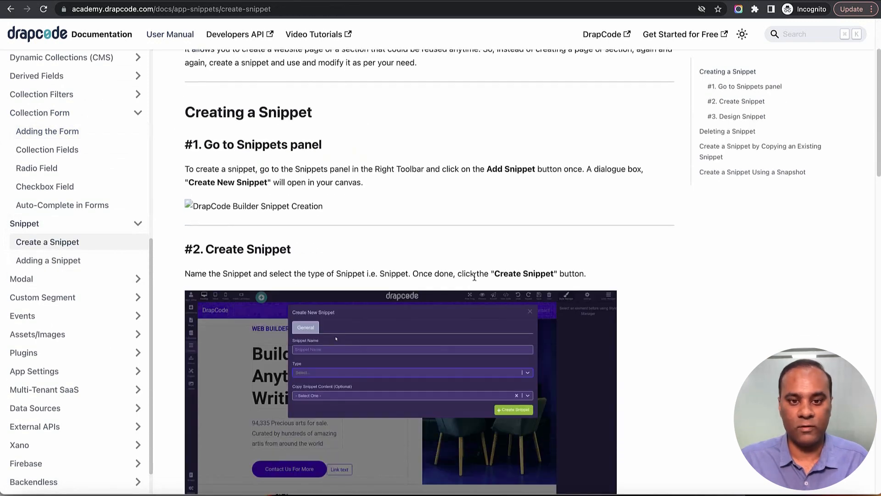
scroll(473, 280, down, 15)
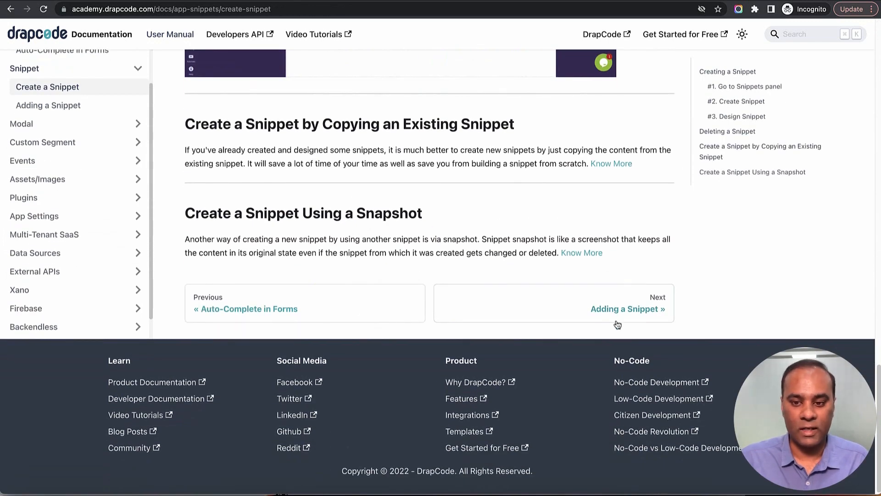
click(540, 303)
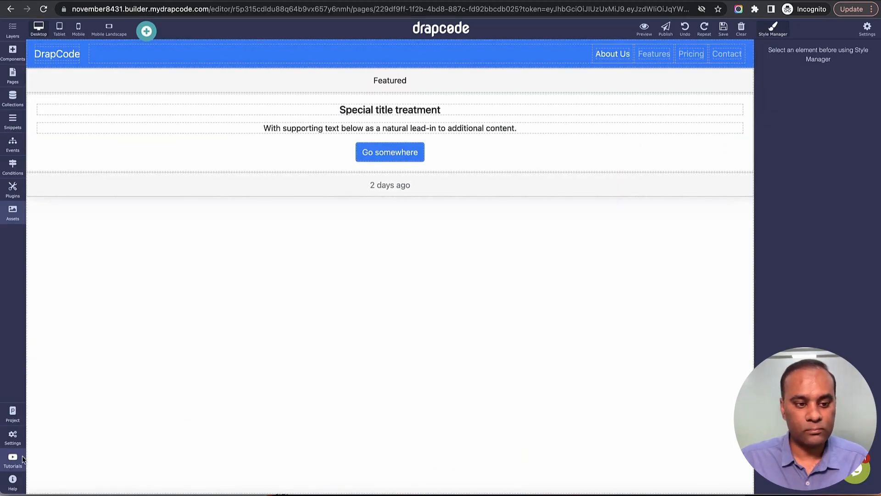
Step: View the Slack Community invitation, and open the "Preview App Page Errors - Cannot preview" topic in the community forum
mouse_move(13, 481)
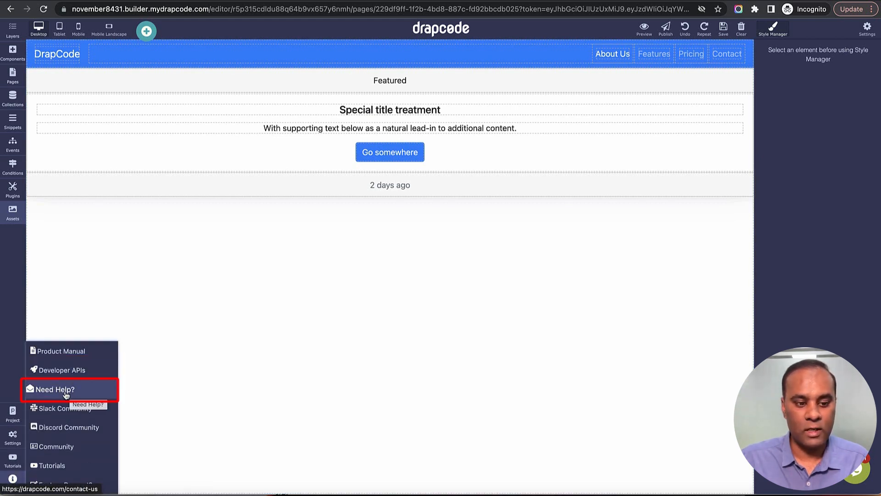
click(52, 414)
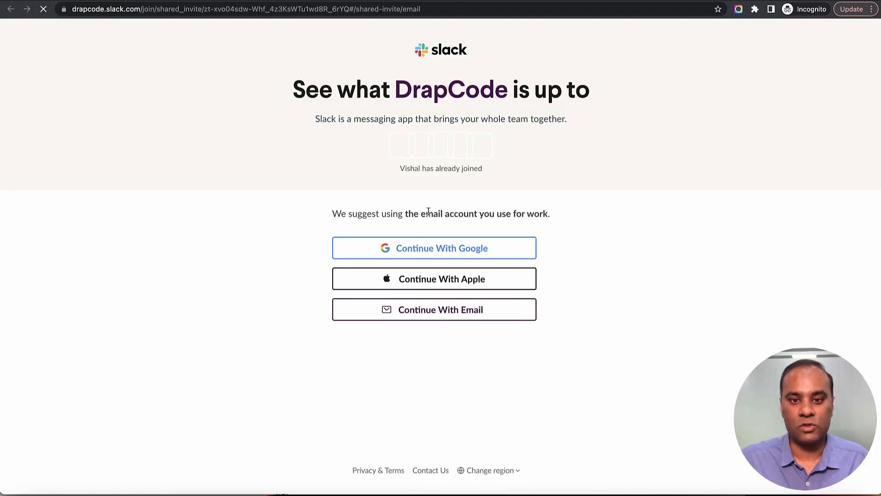
key(super+w)
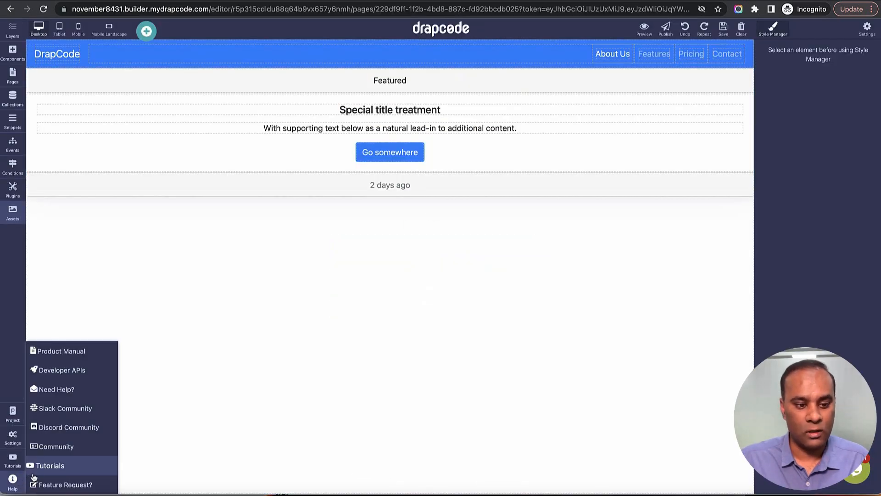
click(68, 447)
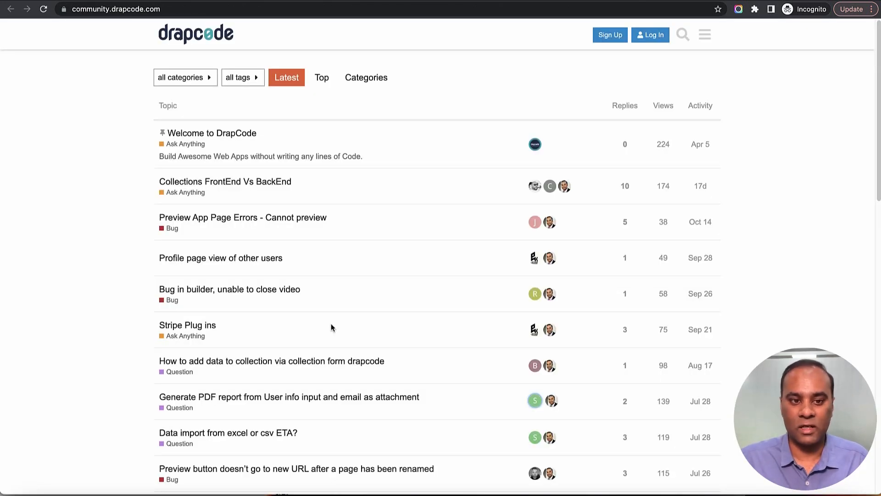
click(298, 220)
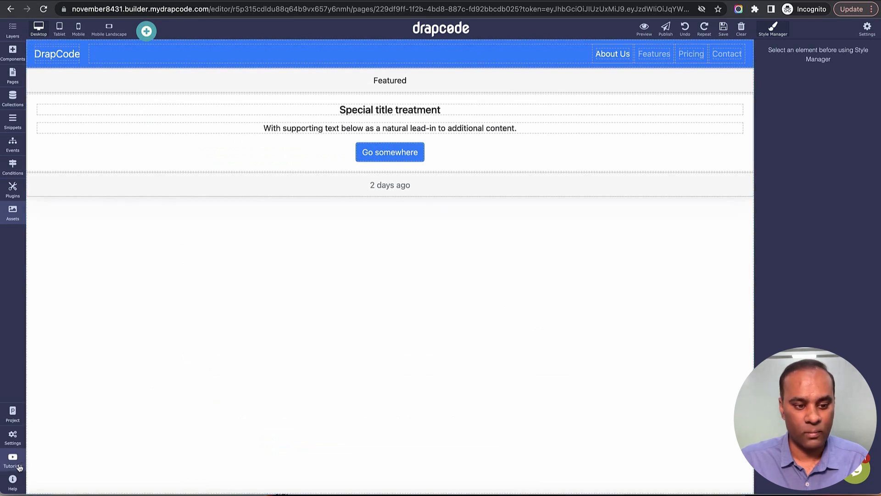
Step: View the Feature Request form from the help resources and return to the page editor without answering it
click(13, 479)
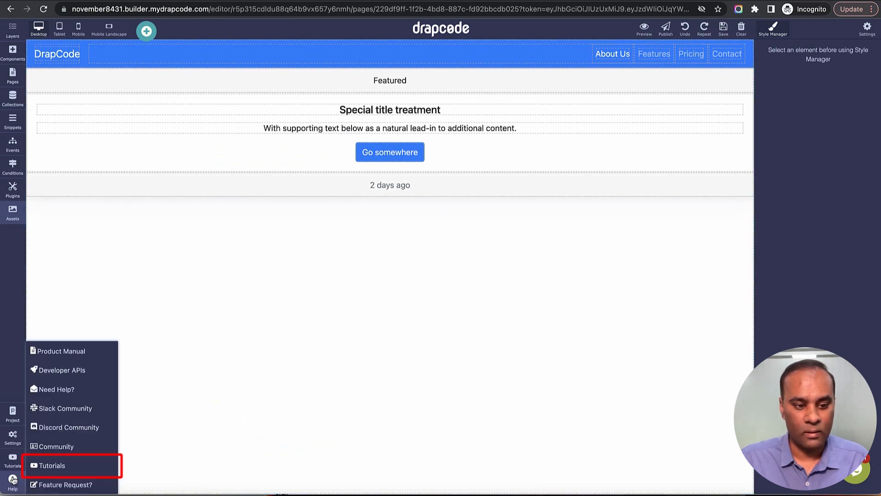
click(61, 486)
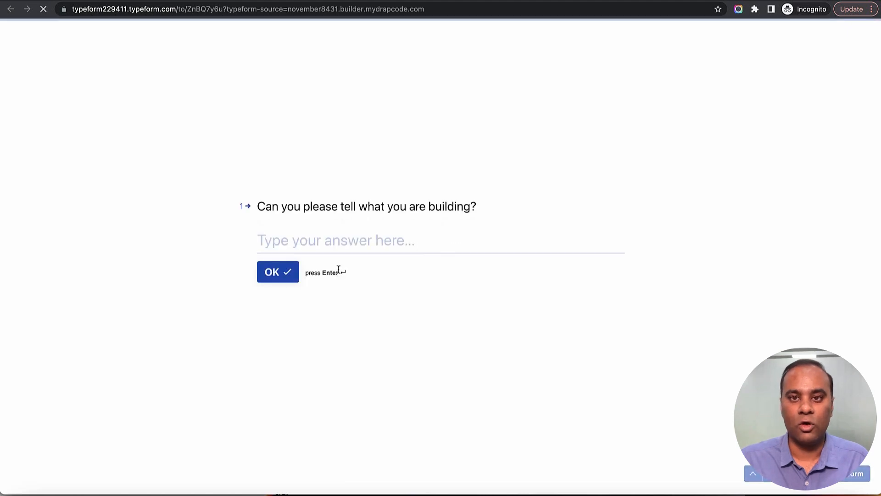
key(super+w)
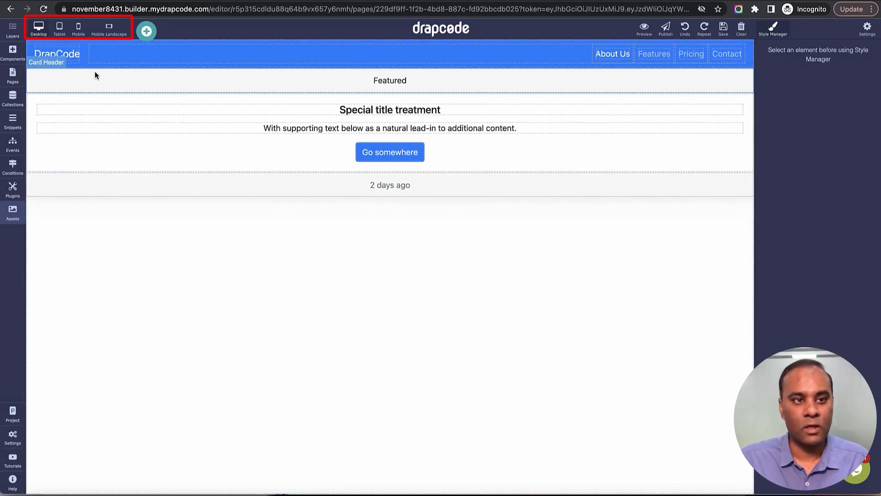
Step: Check the page layout at tablet, mobile and mobile landscape sizes, and return to the desktop view
click(61, 29)
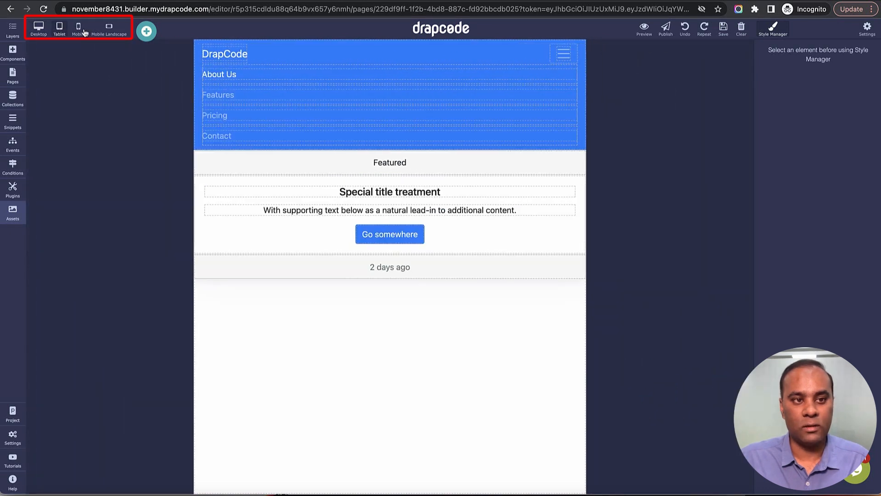
click(84, 31)
click(107, 31)
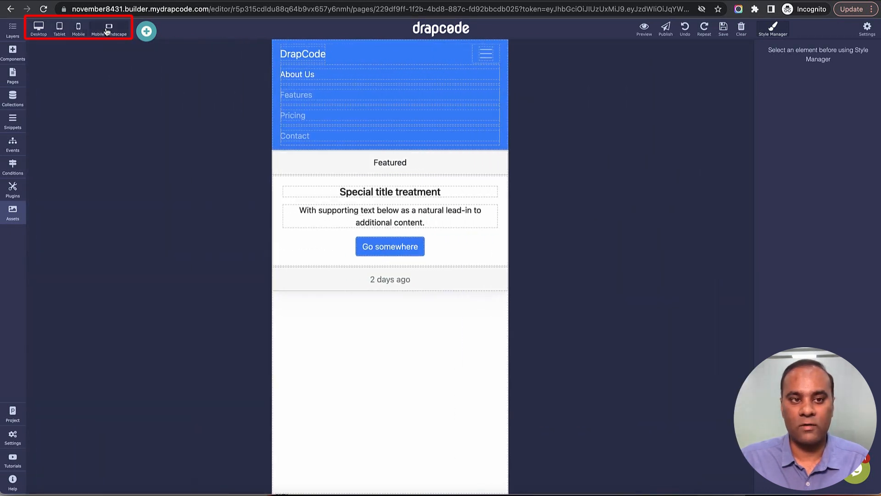
click(79, 31)
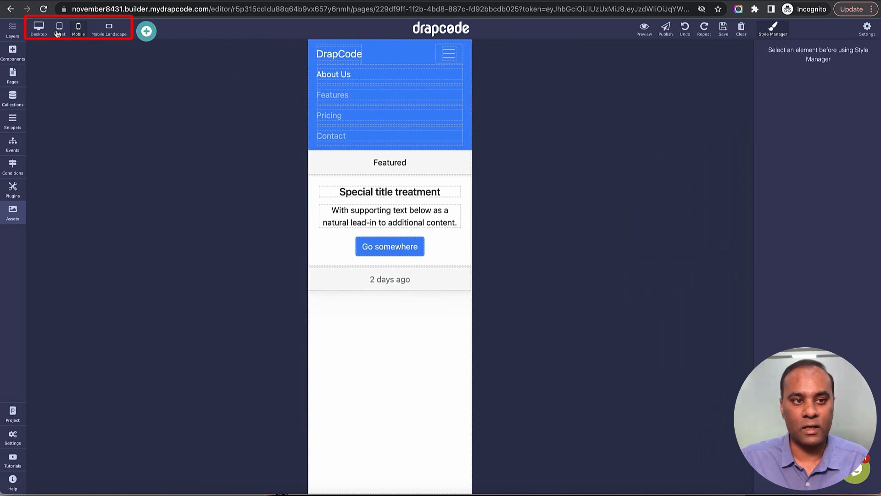
click(59, 29)
click(40, 31)
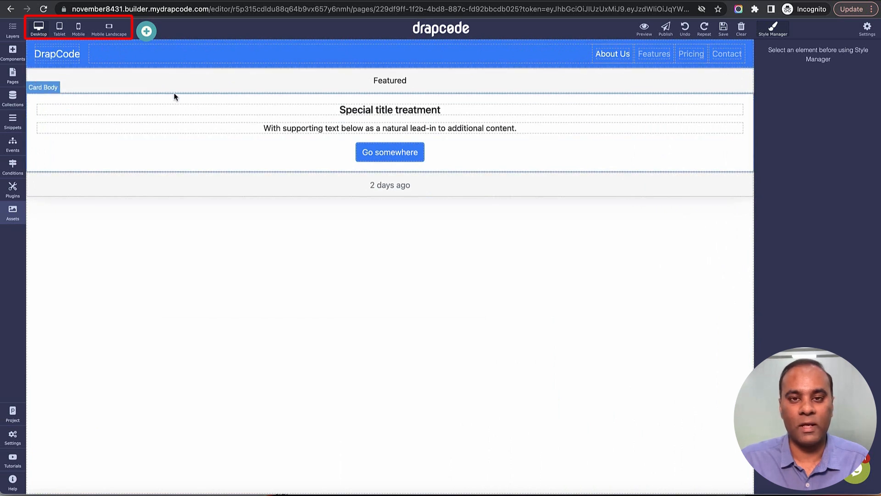
Step: Add a Tabs component from the Advanced components below the card on the page
click(147, 31)
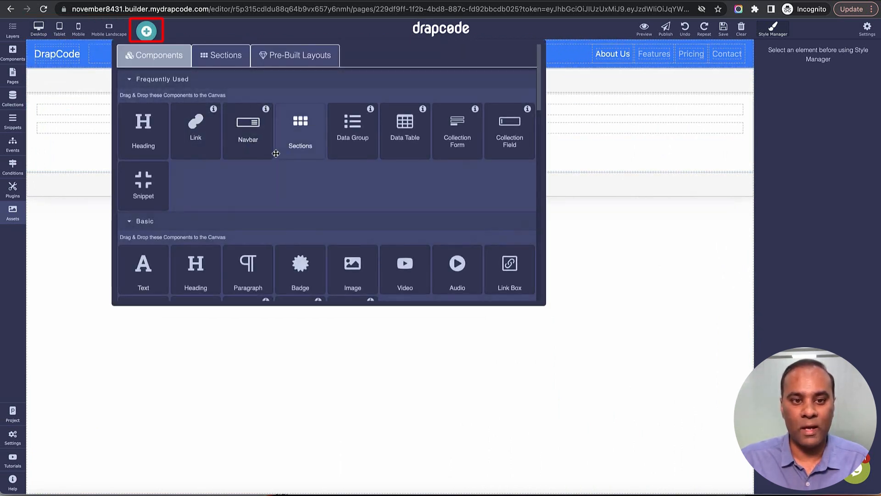
scroll(300, 137, down, 6)
scroll(326, 180, down, 4)
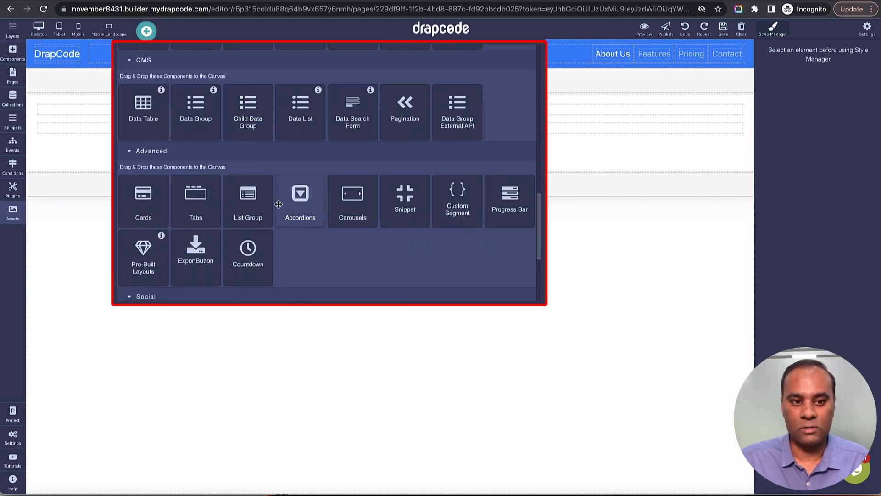
scroll(235, 202, down, 1)
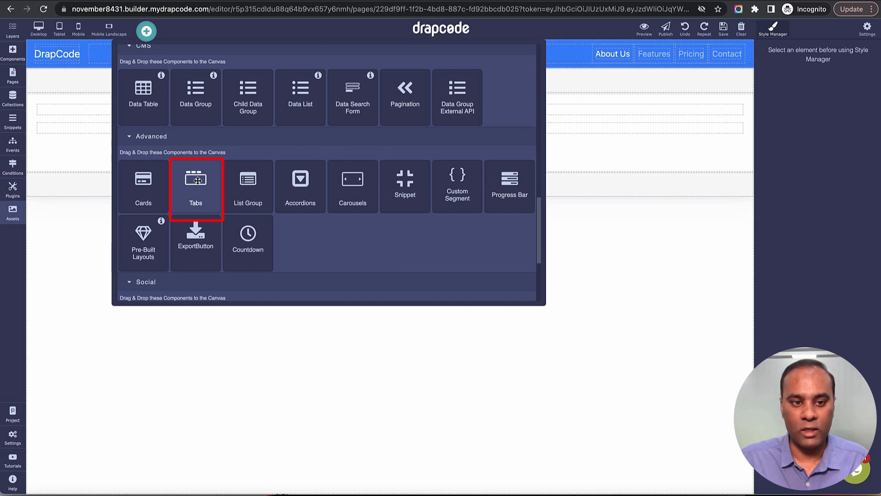
drag(198, 180, 225, 269)
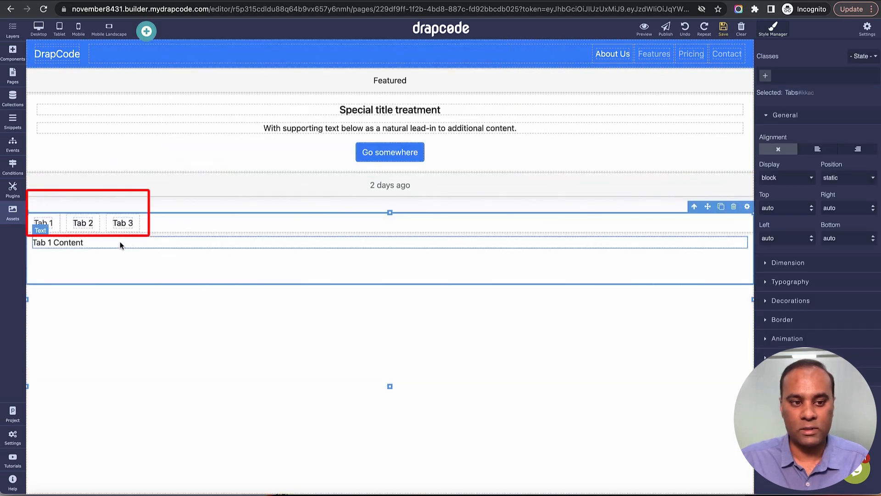
Step: Rename the third tab to "Change Me" and save the page
click(84, 224)
click(122, 224)
double_click(123, 224)
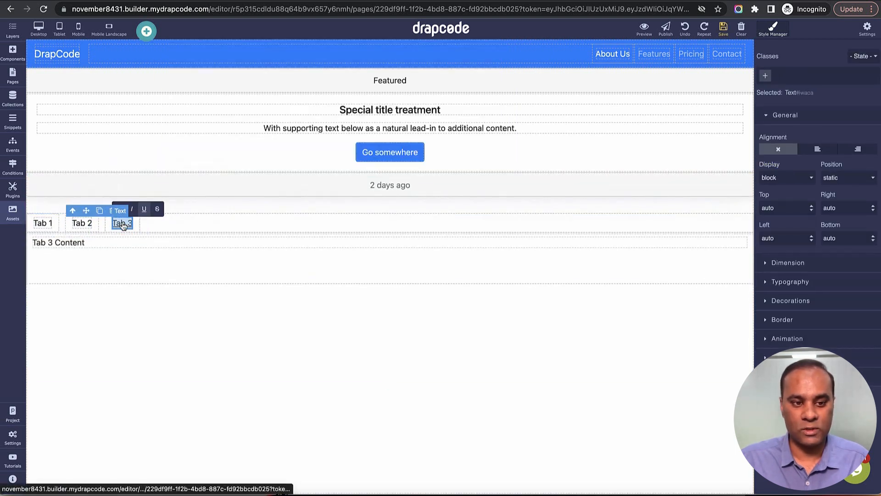
text(Change M)
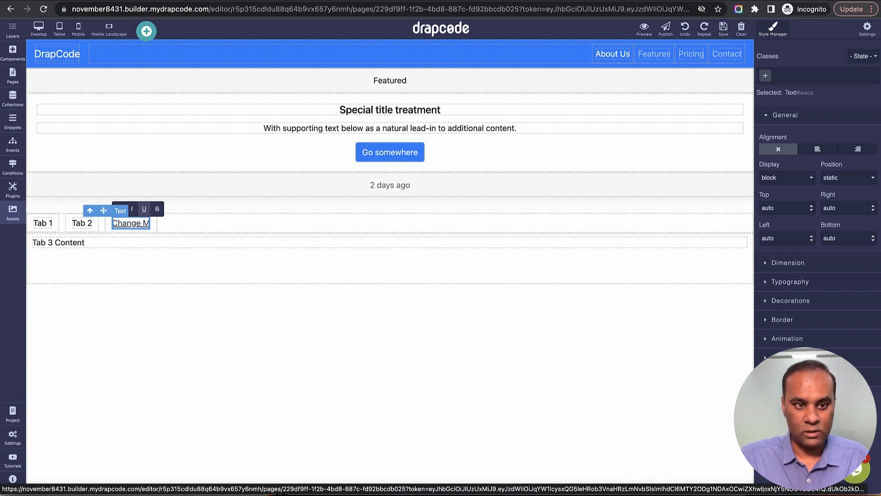
text(e)
click(230, 261)
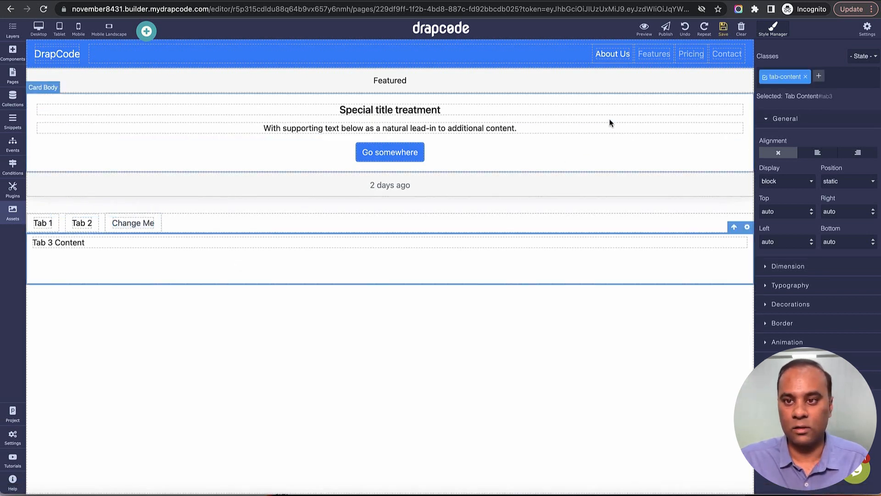
click(722, 29)
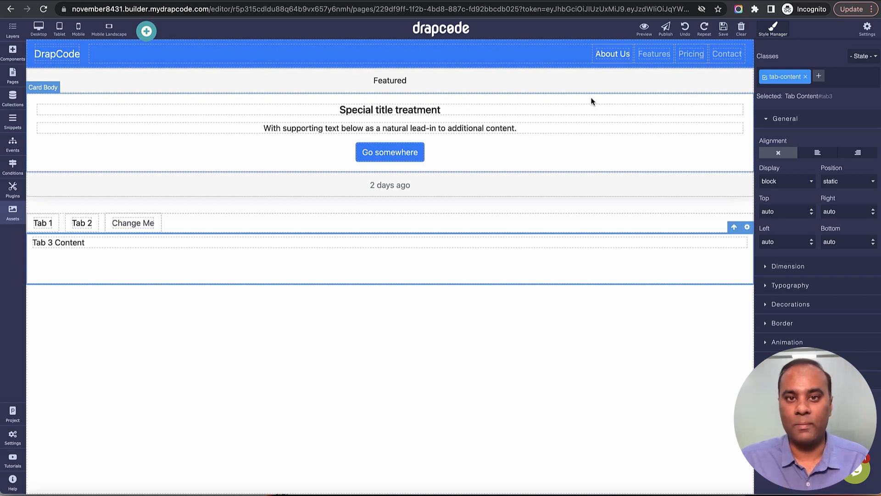
Step: Preview the app, check the content of Tab 1, Tab 2 and Change Me, and return to the page editor
click(644, 29)
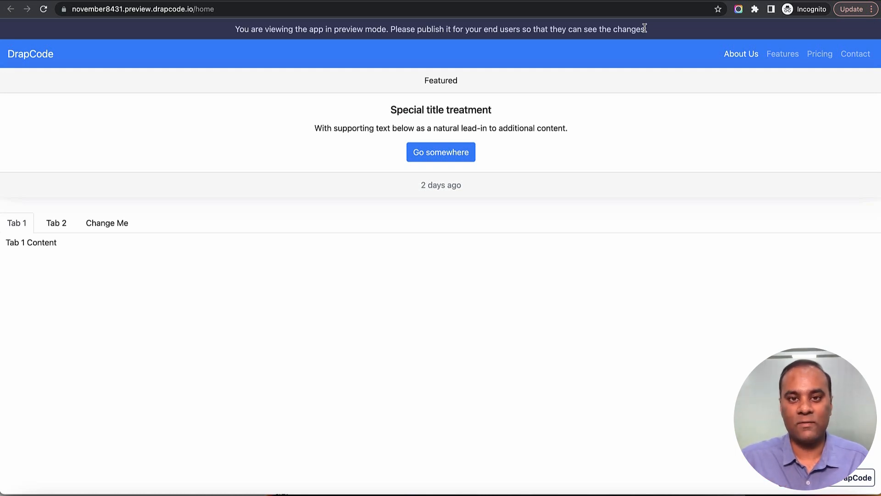
click(50, 225)
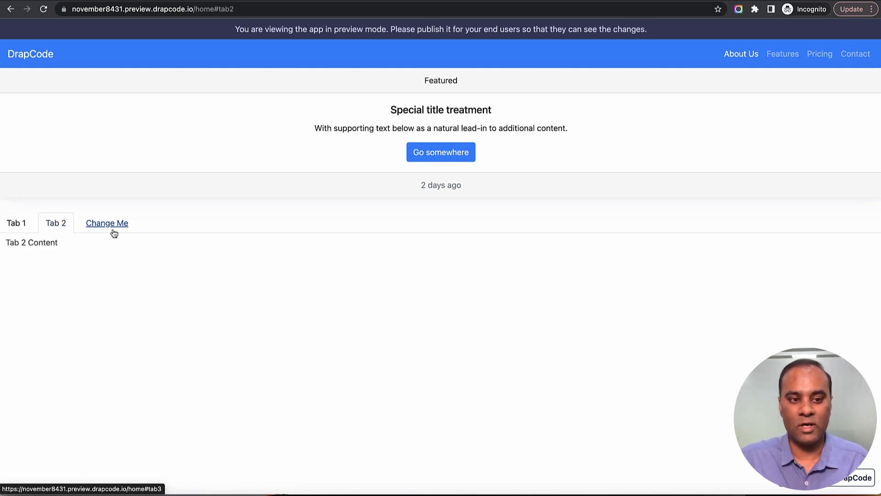
click(111, 229)
click(65, 226)
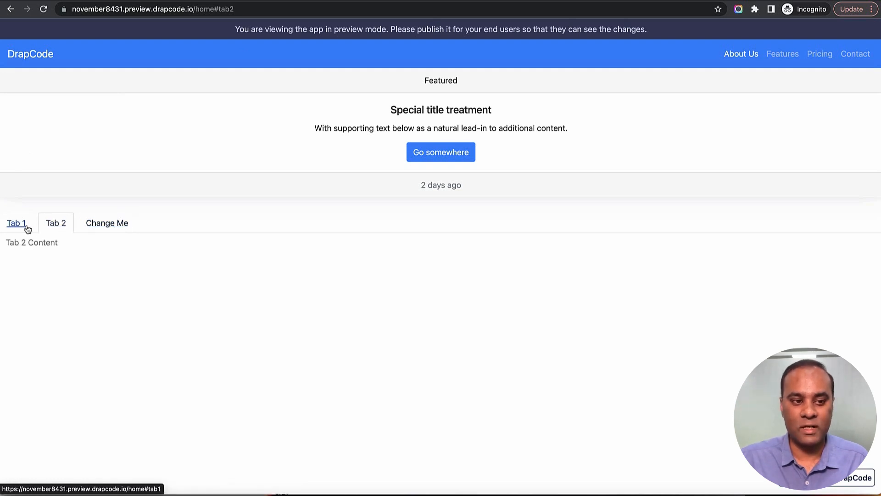
click(22, 226)
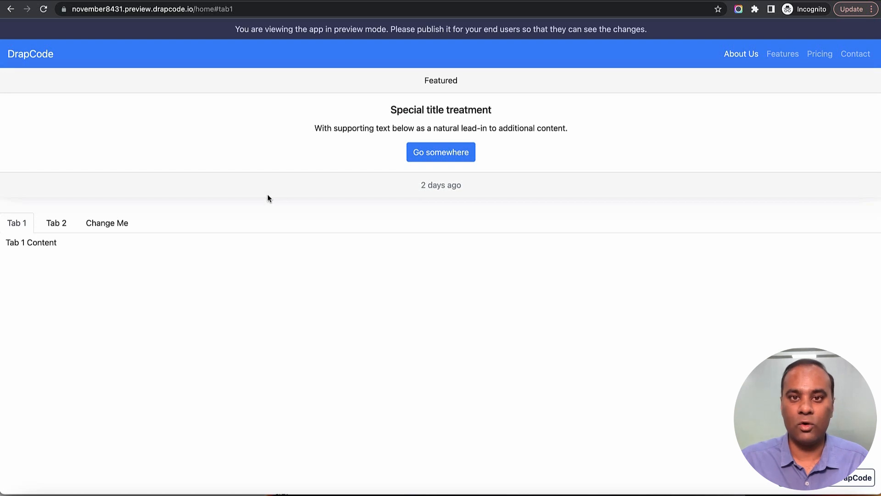
key(ctrl+shift+Tab)
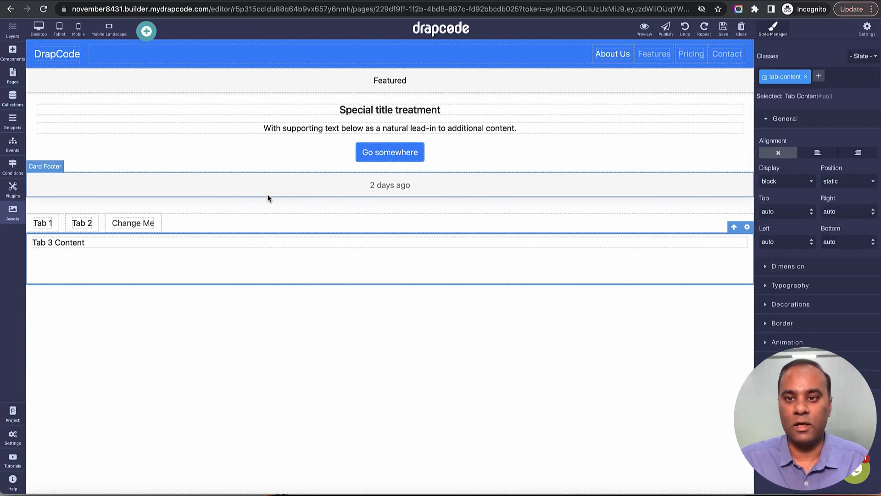
Step: Set the card button's text to "Go Here", save the page and refresh the app preview
click(416, 151)
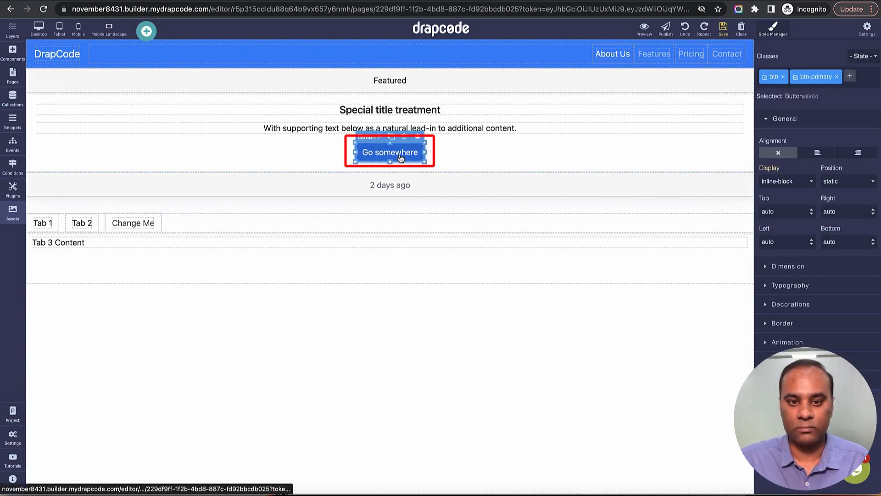
click(417, 136)
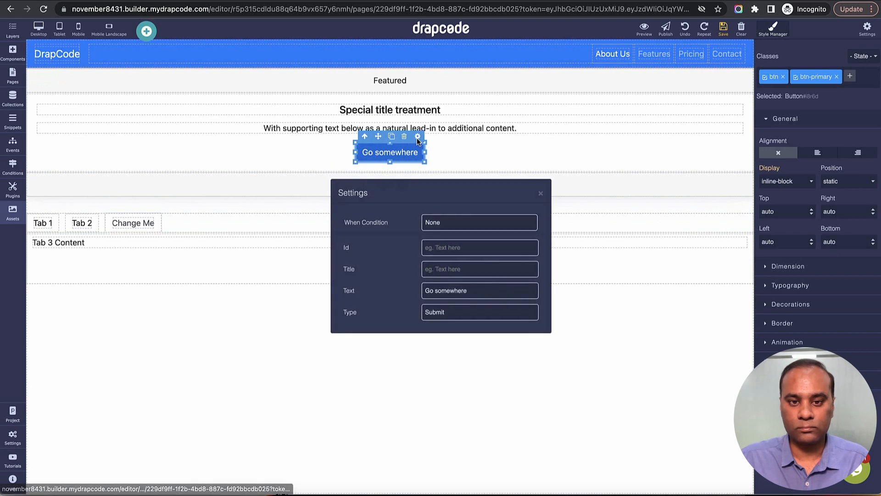
double_click(452, 290)
text(Here)
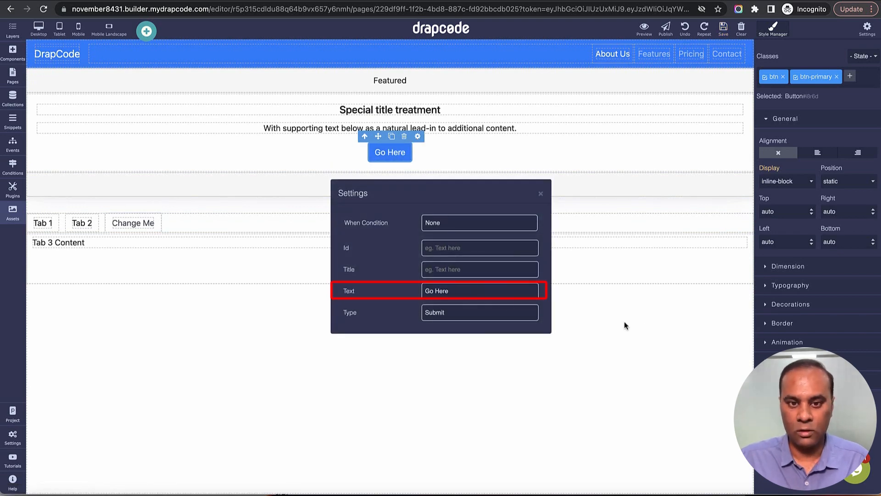
click(624, 322)
click(723, 28)
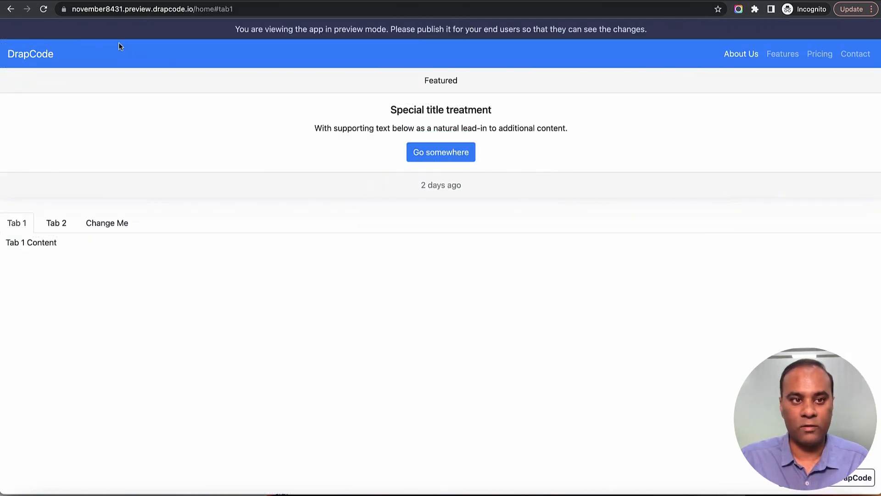
click(48, 13)
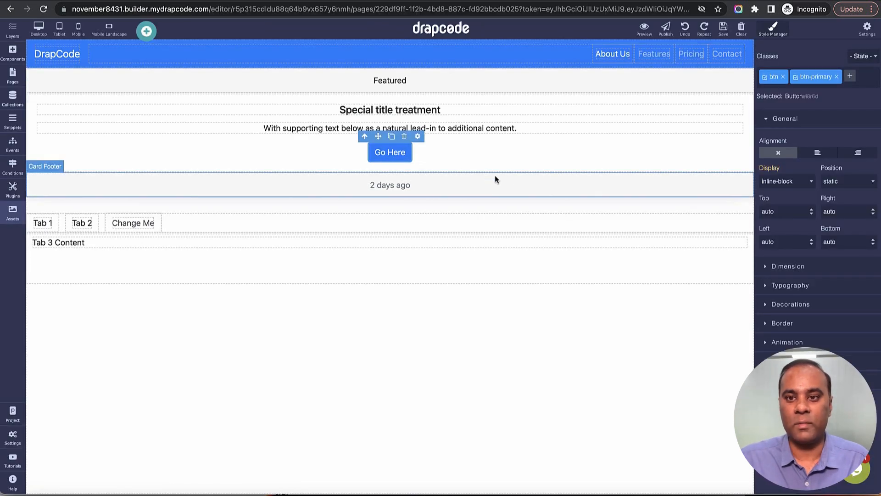
Step: Change the card heading to "Special Title treatment" and save the page
click(521, 167)
click(470, 115)
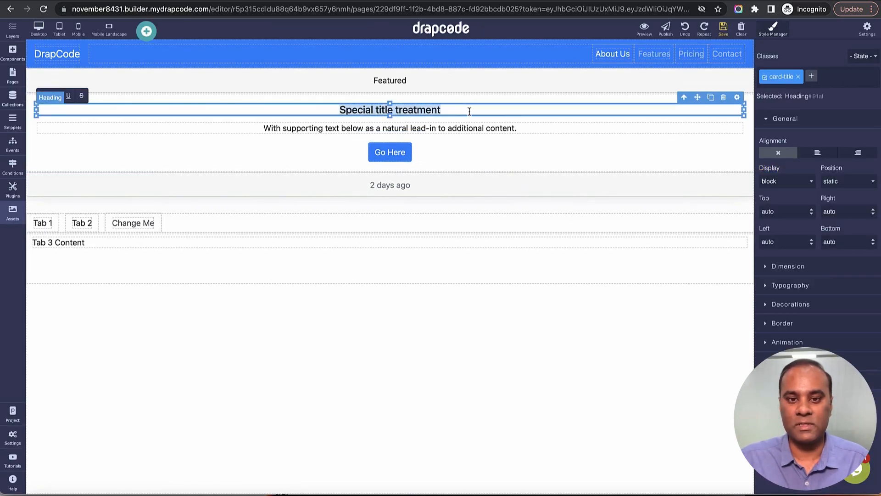
double_click(388, 109)
key(BackSpace)
text(T)
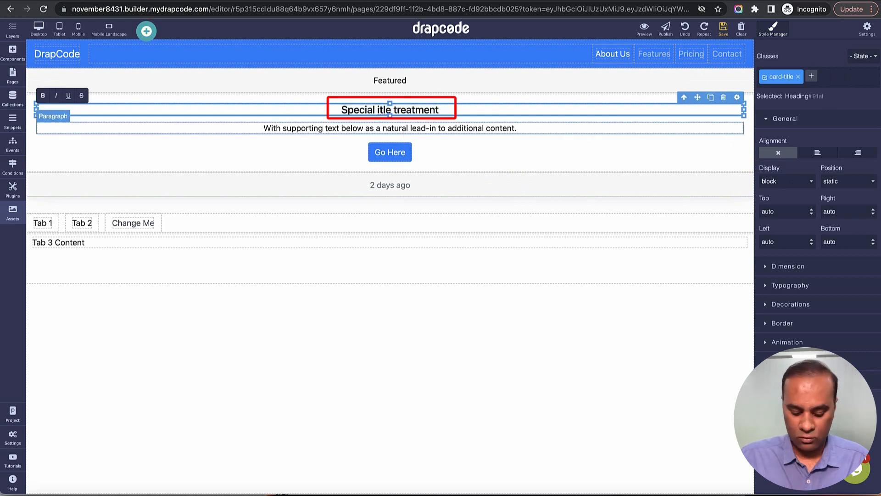
click(724, 30)
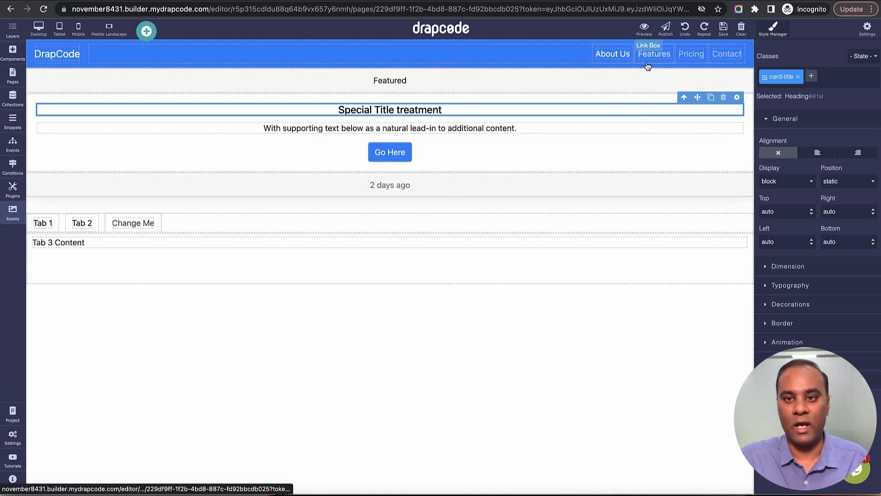
Step: Review the Production Server entry in the publishing options and view its live URL before publishing
click(666, 29)
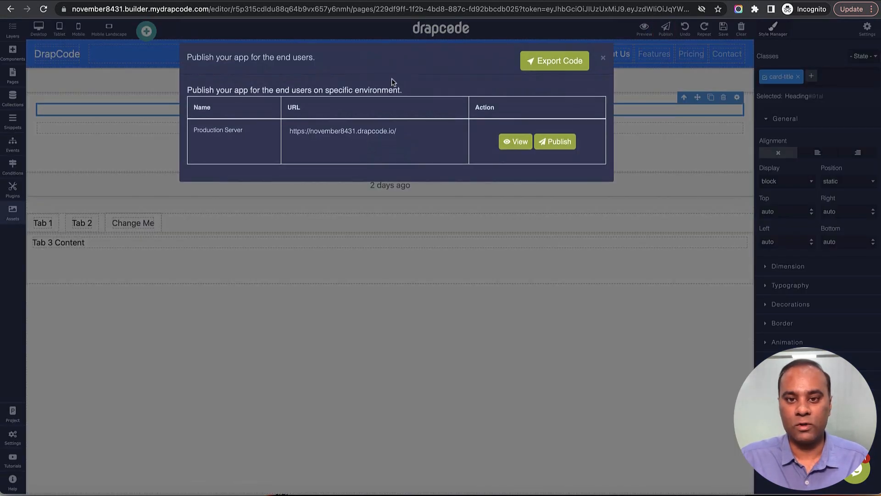
triple_click(202, 133)
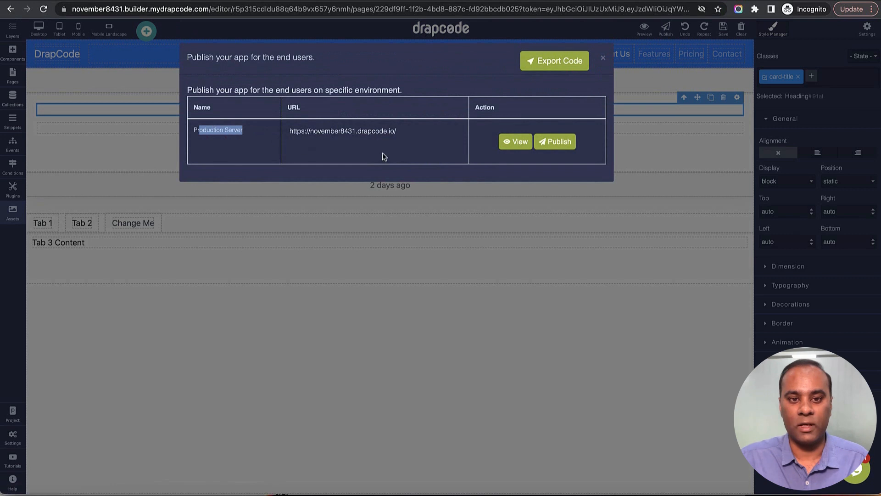
click(372, 134)
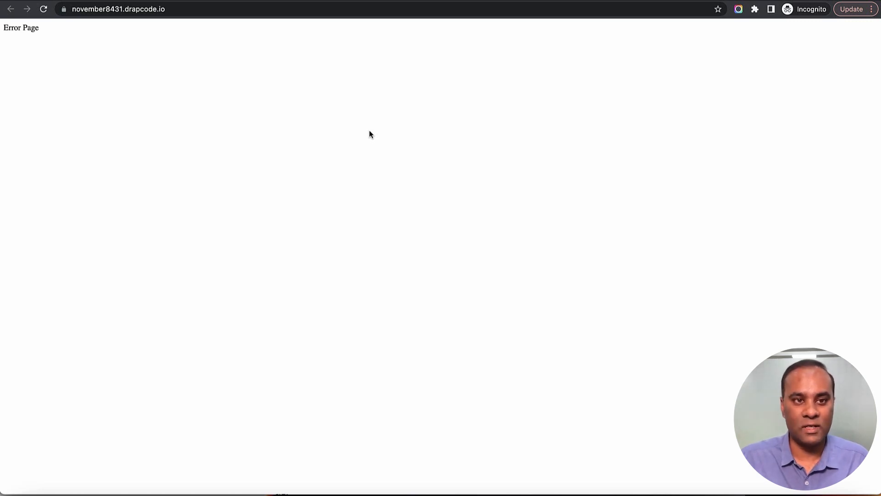
key(super+w)
Step: Publish the project to the Production environment and reload the live site
click(559, 142)
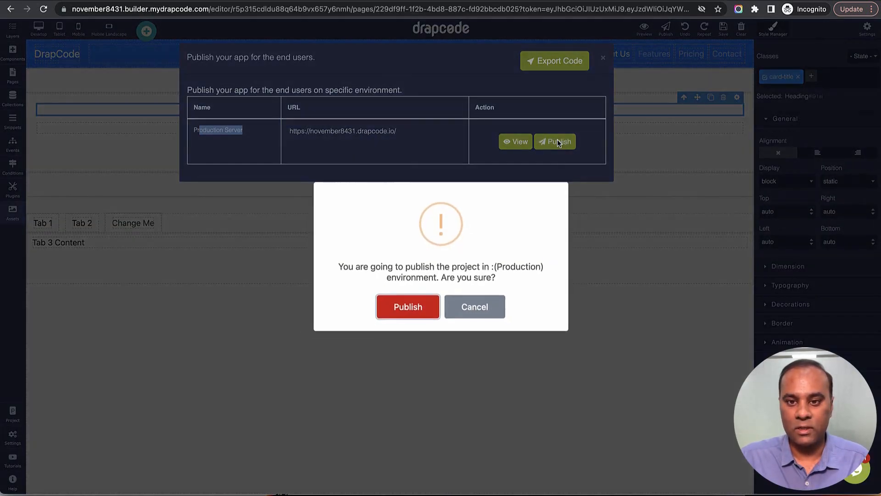
click(422, 307)
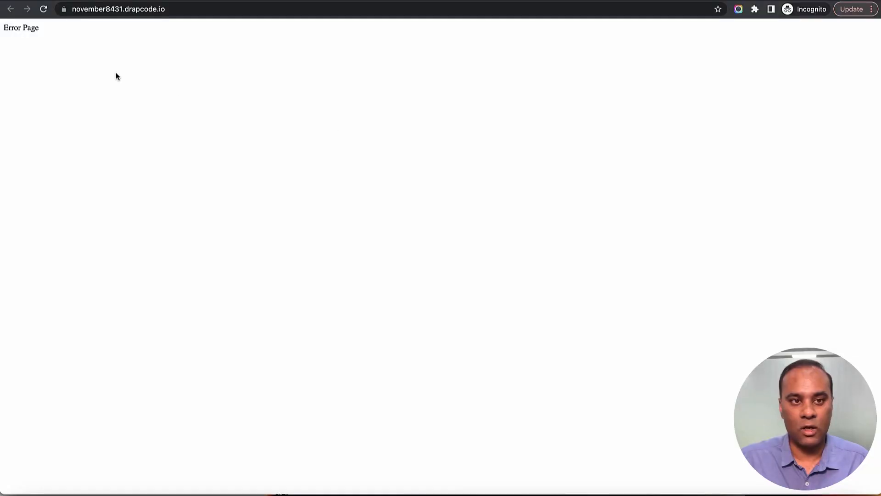
click(43, 9)
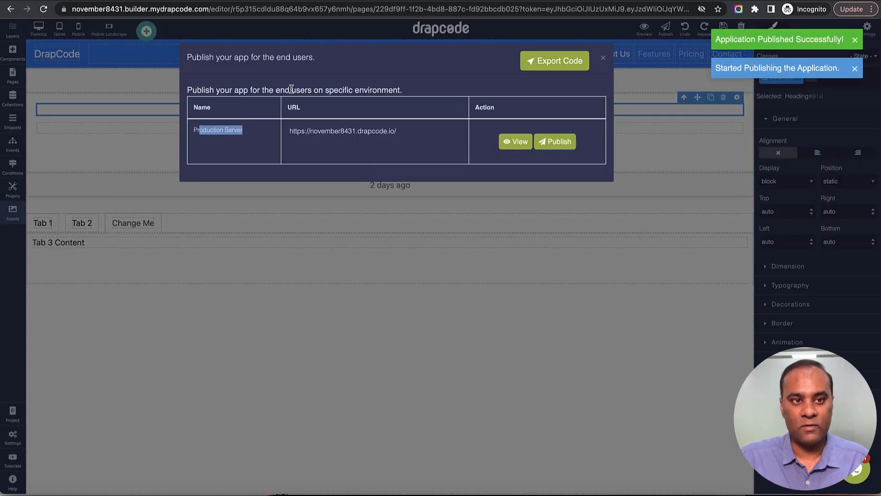
Step: Close the publishing options, replace the card heading with "After Publishing" and save the page
click(603, 58)
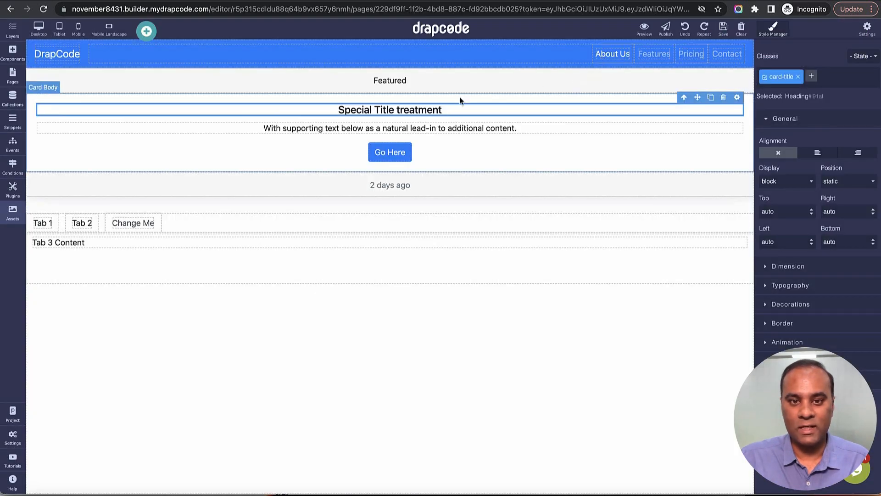
triple_click(436, 110)
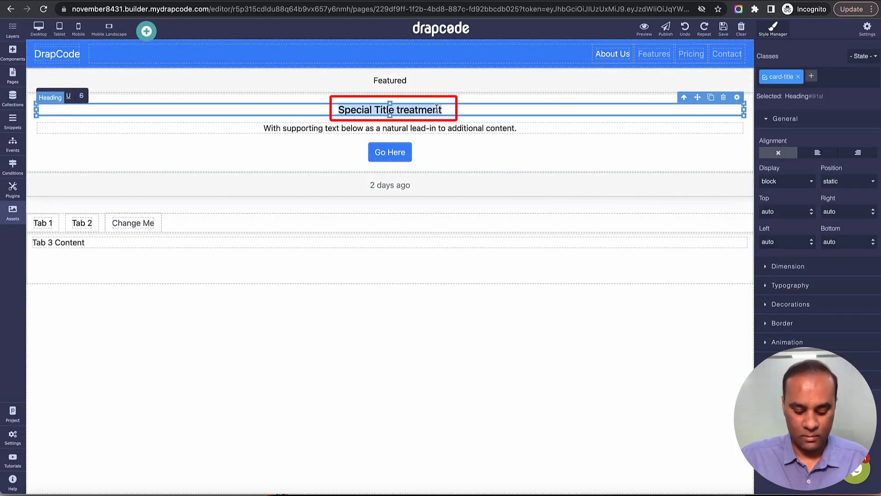
text(Pub)
key(BackSpace)
key(BackSpace)
key(BackSpace)
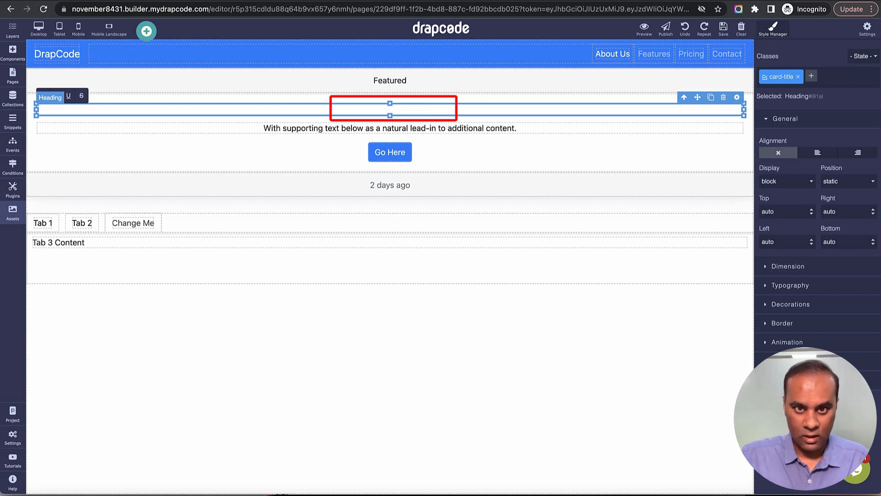
text(After Publi)
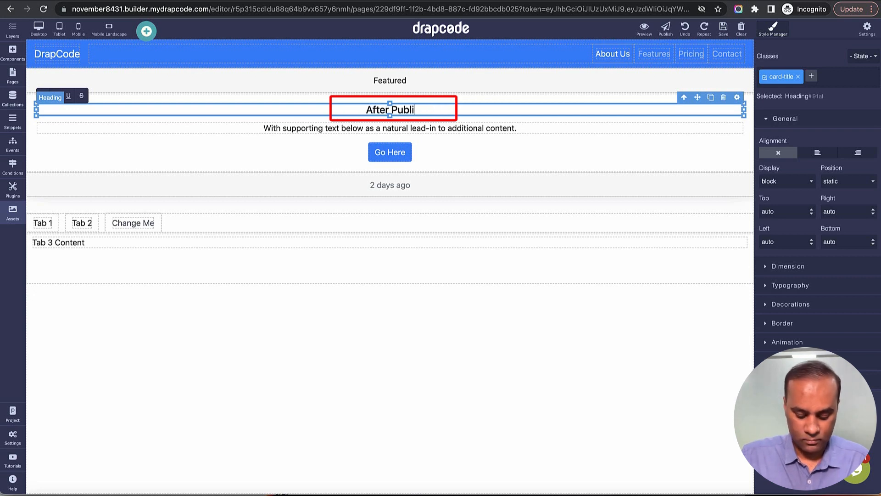
text(shing)
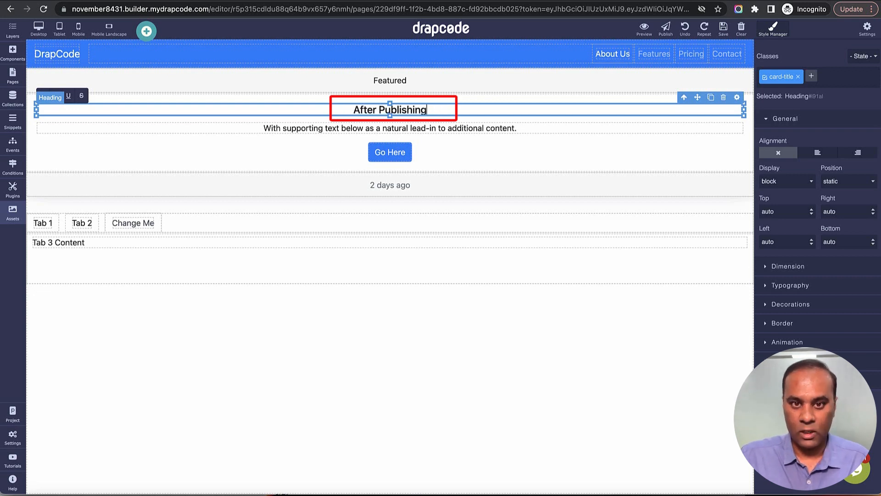
click(723, 29)
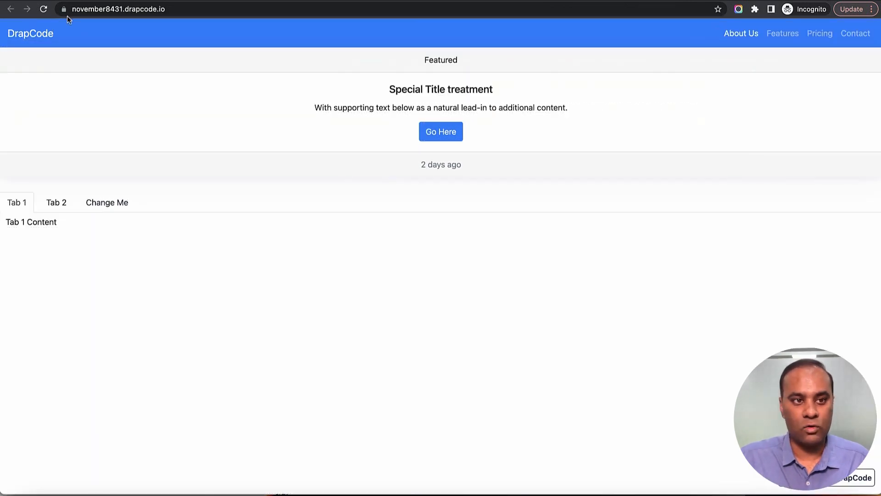
Step: Reload the live site and the app preview to compare their card headings, and return to the page editor
click(44, 9)
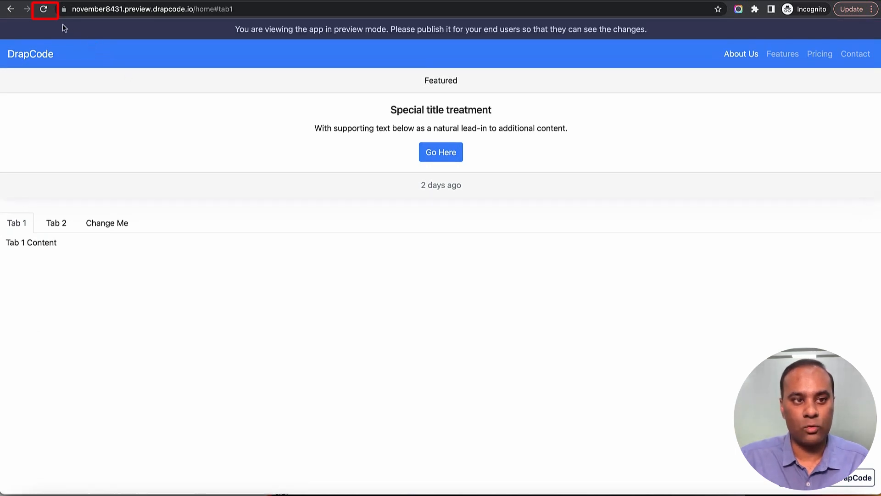
click(44, 9)
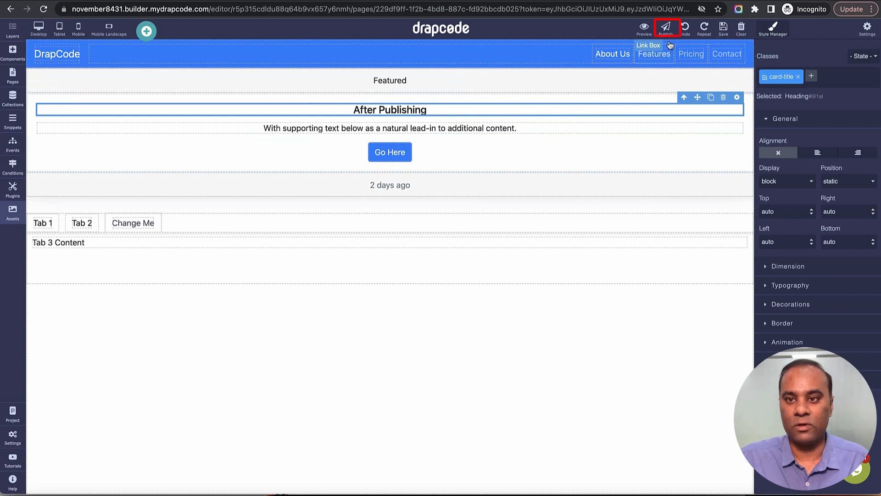
Step: Publish the updated project to the Production environment
click(665, 28)
click(561, 141)
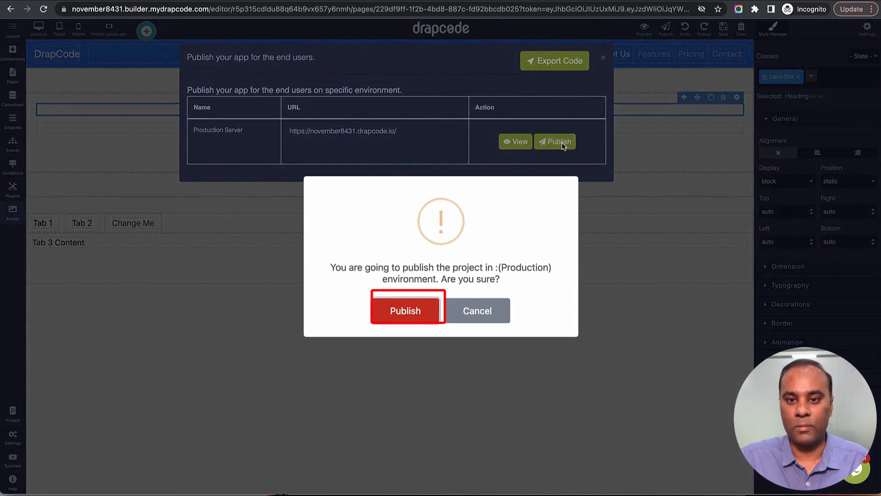
click(427, 308)
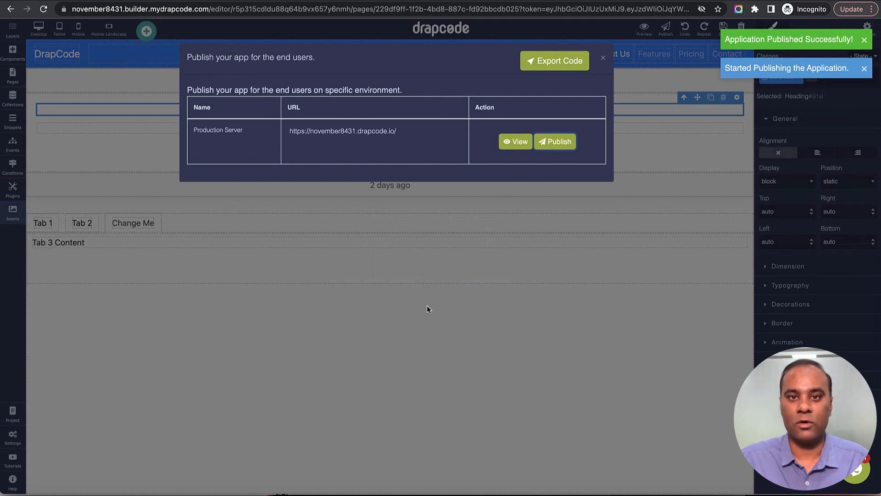
Step: Reload the live site to check its card heading, and return to the editor to close the publishing options
key(ctrl+Tab)
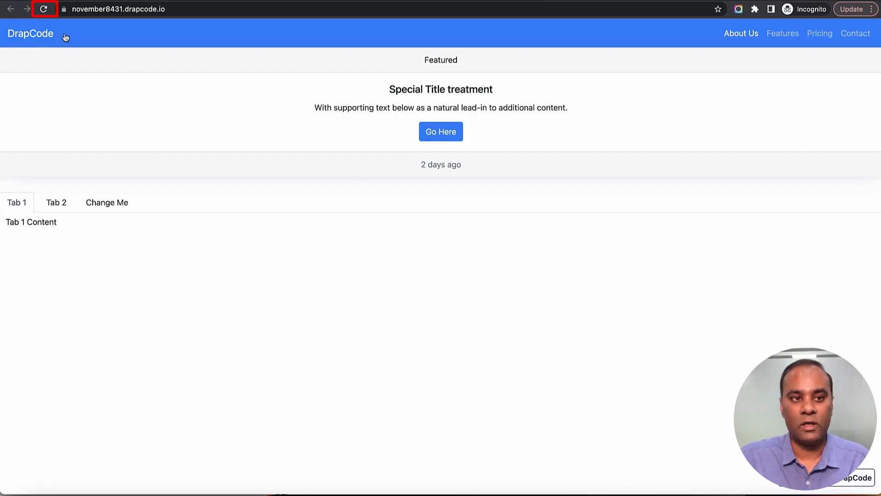
click(44, 11)
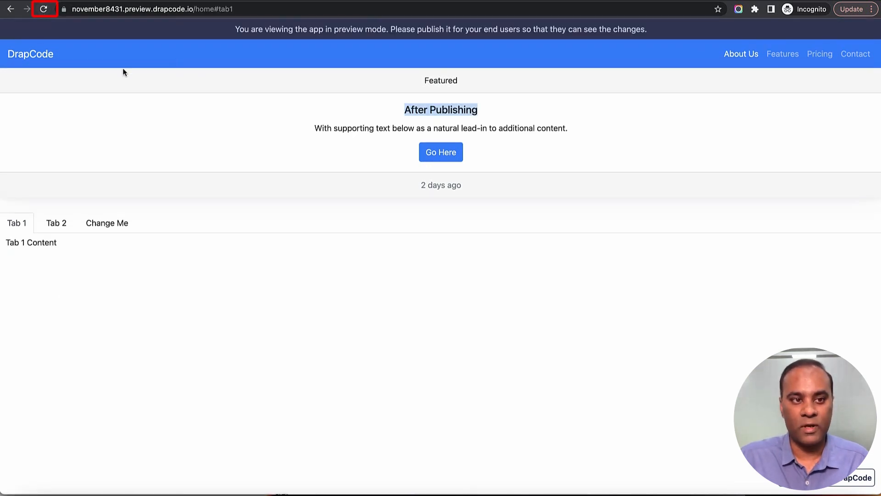
click(44, 9)
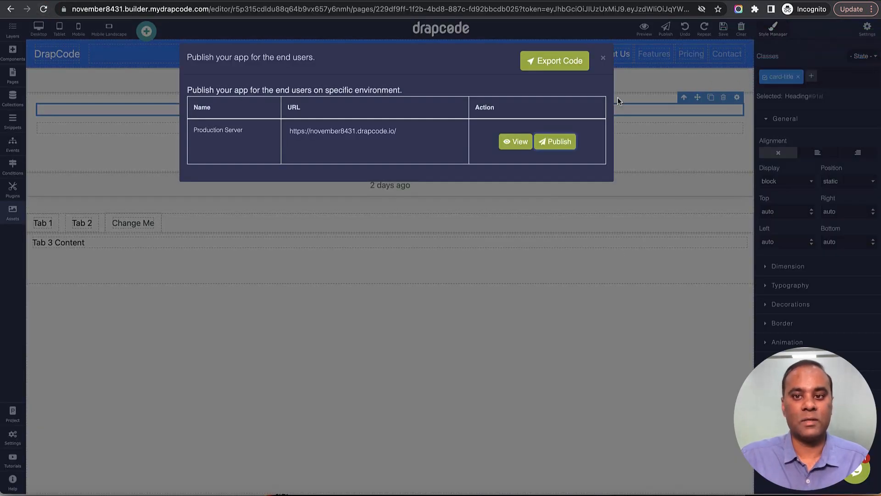
click(603, 58)
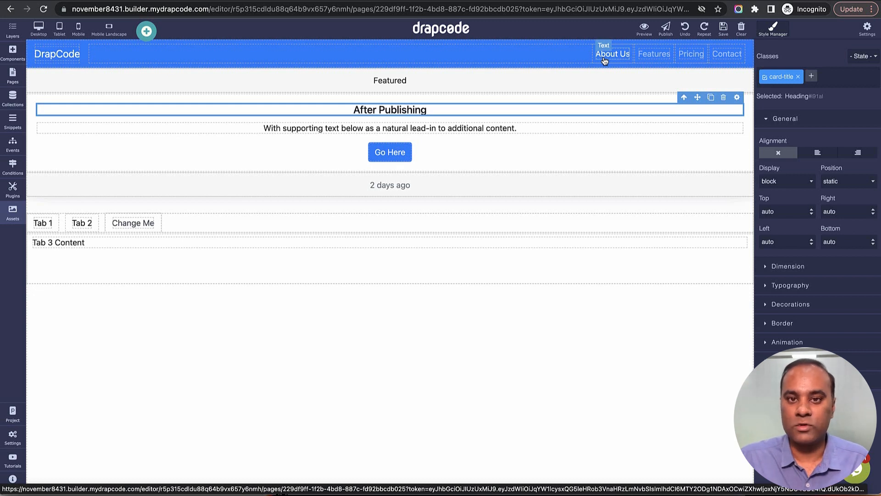
Step: Select the card heading and try to undo and redo the latest page changes
click(645, 58)
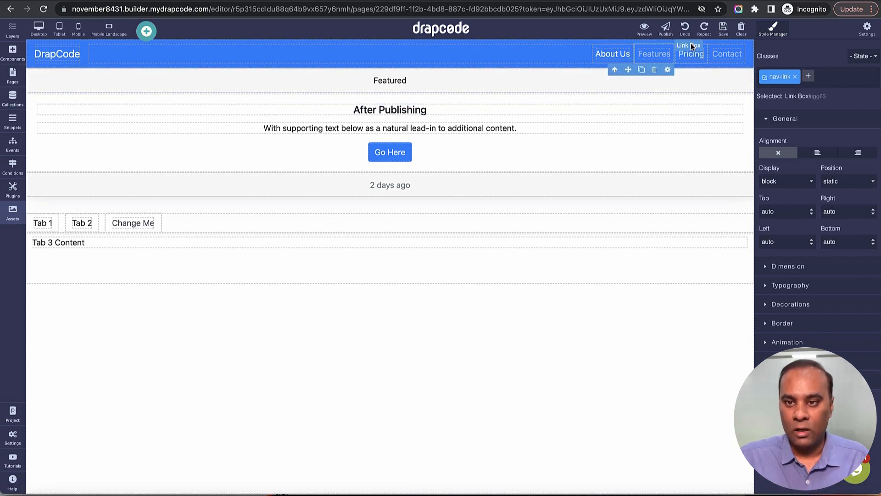
click(617, 110)
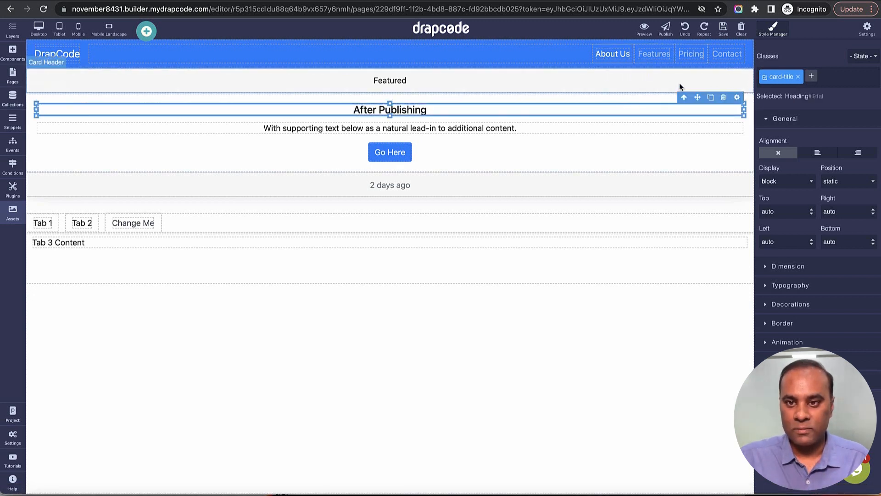
click(688, 33)
click(687, 33)
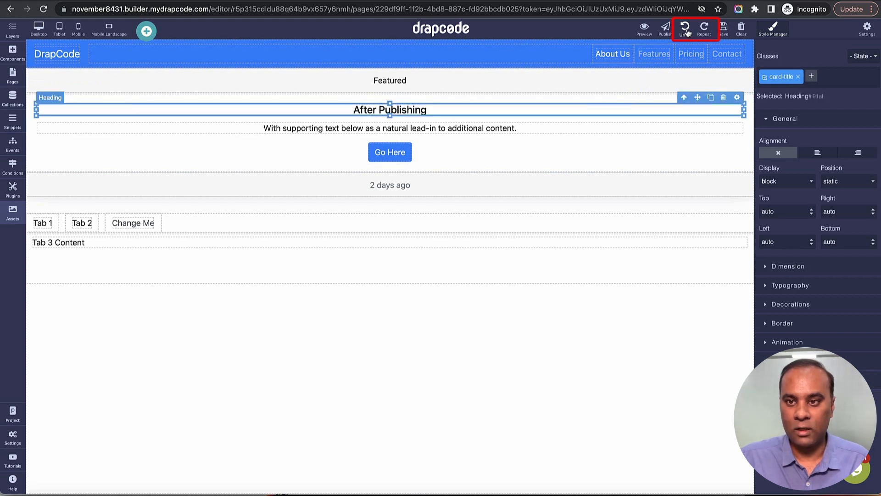
click(688, 32)
click(706, 35)
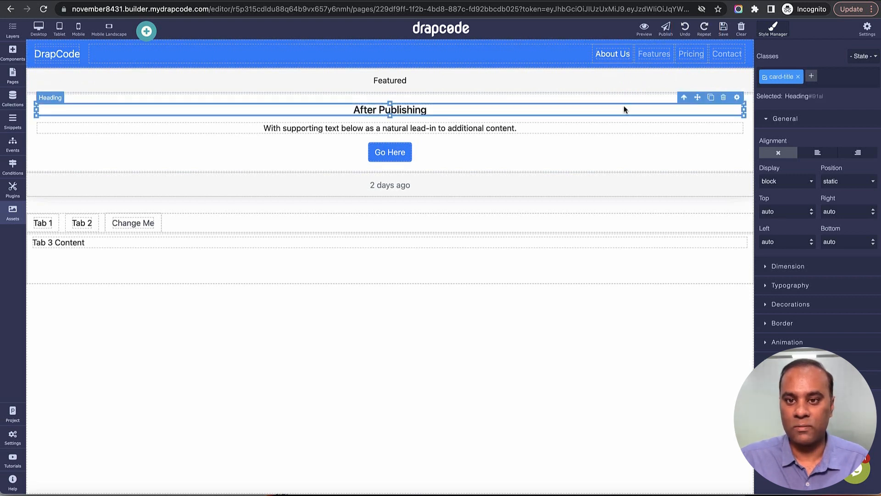
Step: Replace the word "Publishing" with "Hello" in the card heading
double_click(430, 111)
double_click(401, 110)
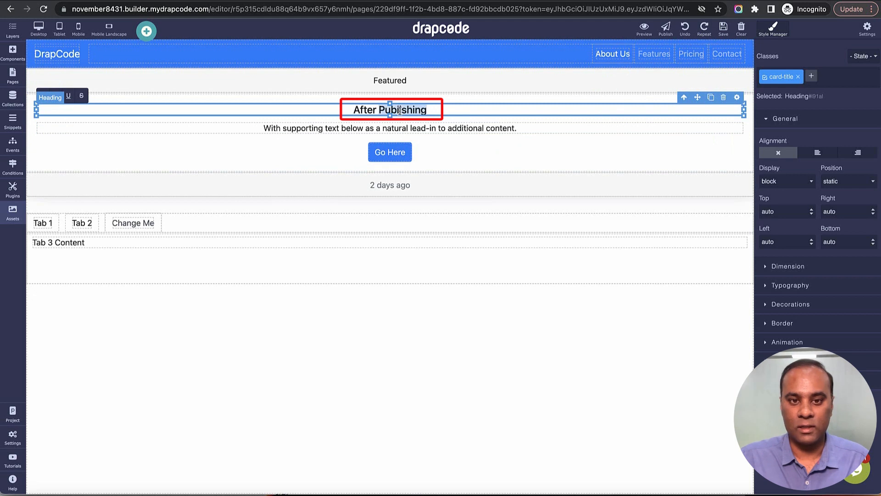
text(Hello)
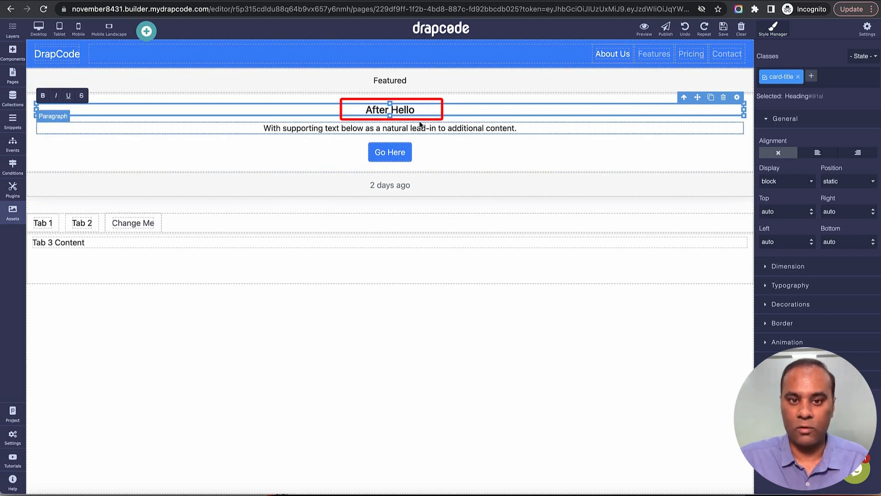
click(487, 148)
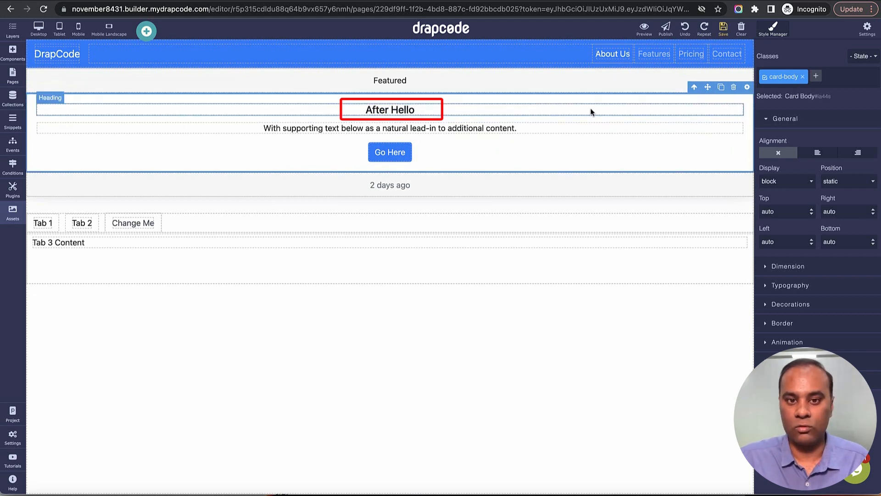
Step: Undo the card heading's text change and save the page
click(687, 30)
click(686, 29)
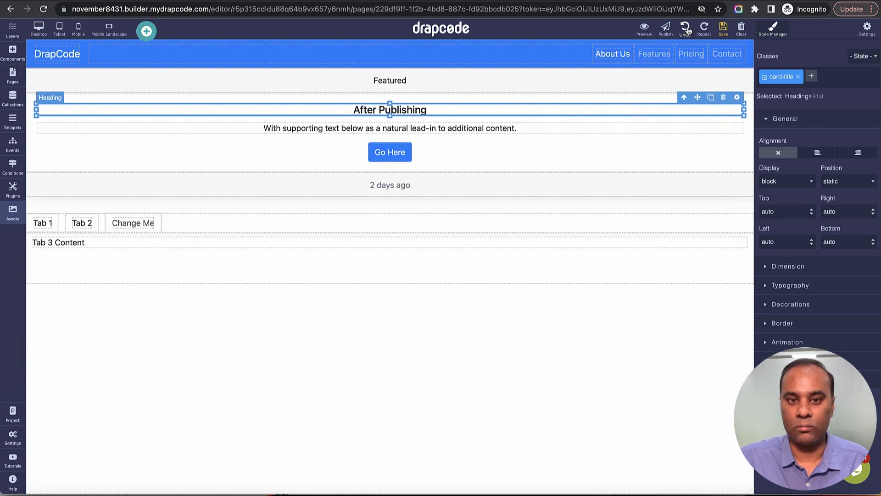
click(724, 29)
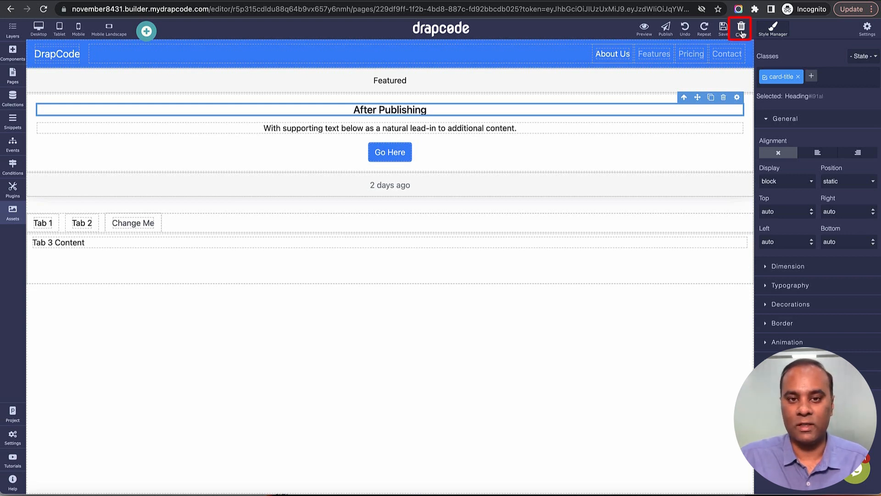
Step: Clear the entire page canvas and undo the clearing to restore the page's components
click(742, 29)
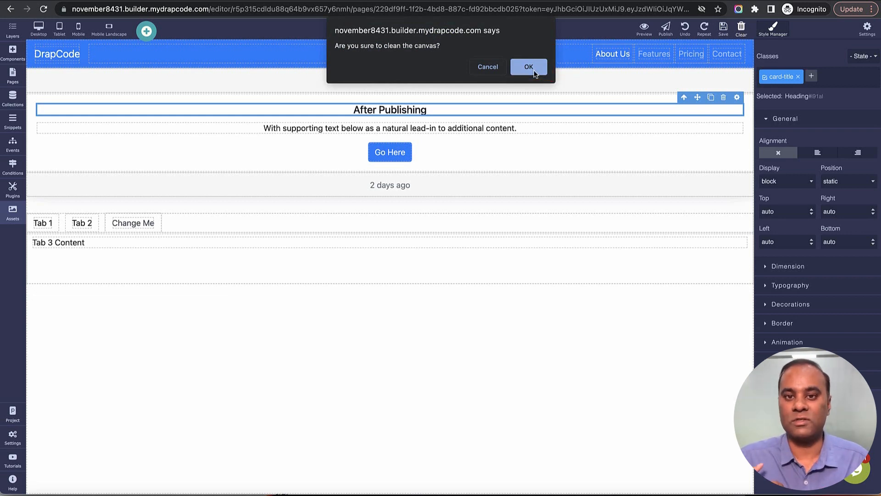
click(534, 72)
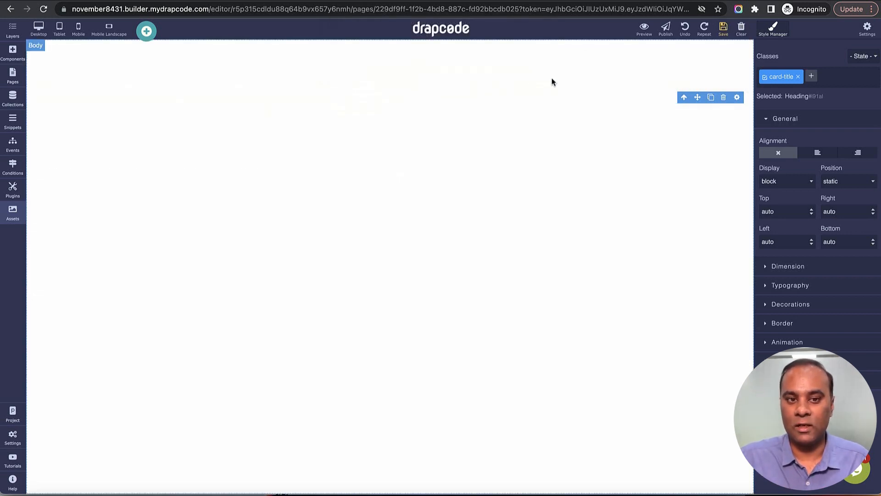
click(684, 35)
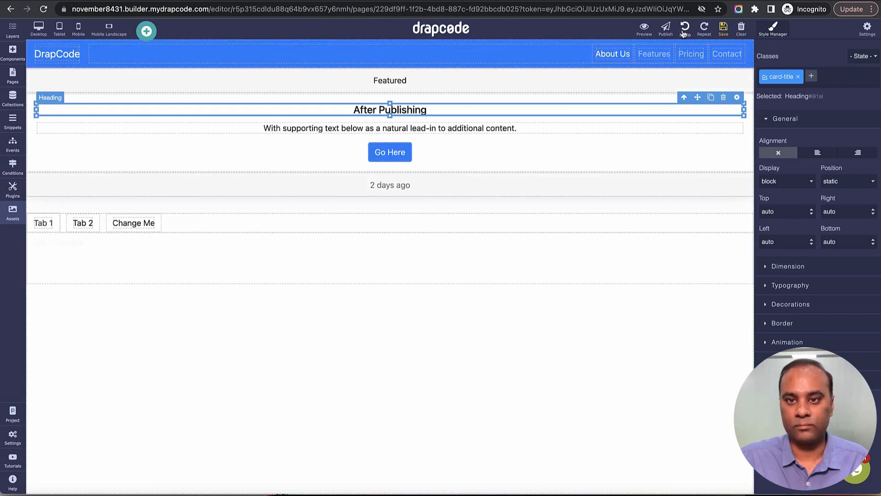
click(685, 35)
click(726, 35)
Step: Select the card's supporting-text paragraph and step up through its parent elements to the Cards container
click(569, 129)
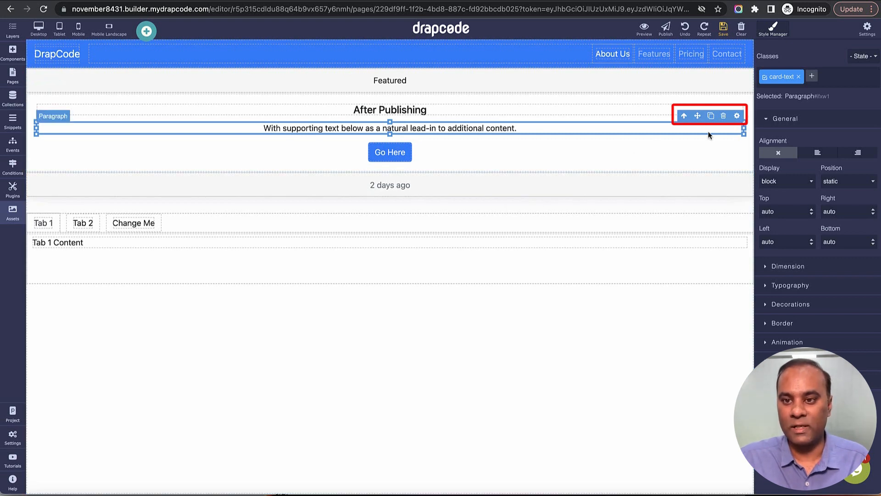
click(684, 116)
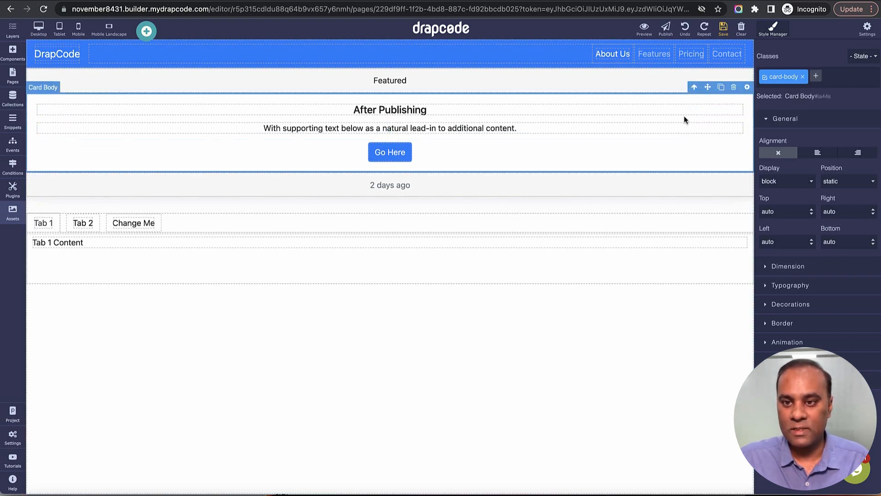
click(693, 87)
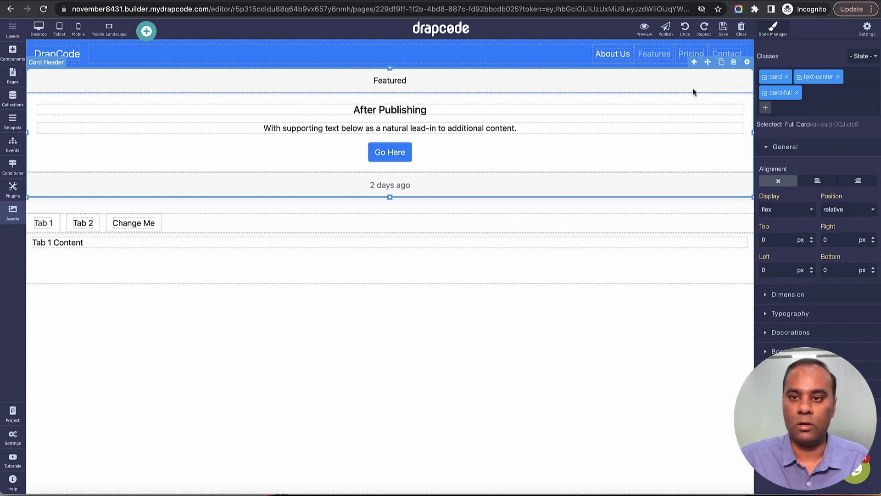
click(694, 64)
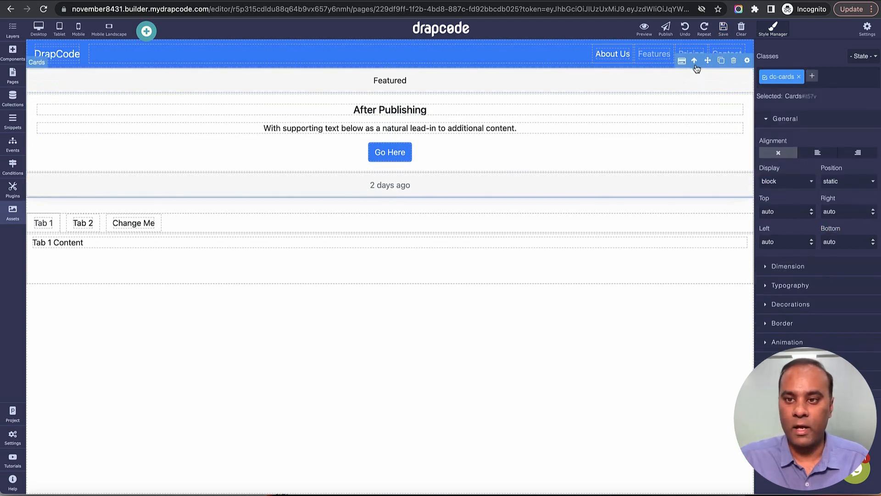
Step: Reselect the supporting-text paragraph and step up through all its parent elements to the page Body
click(547, 132)
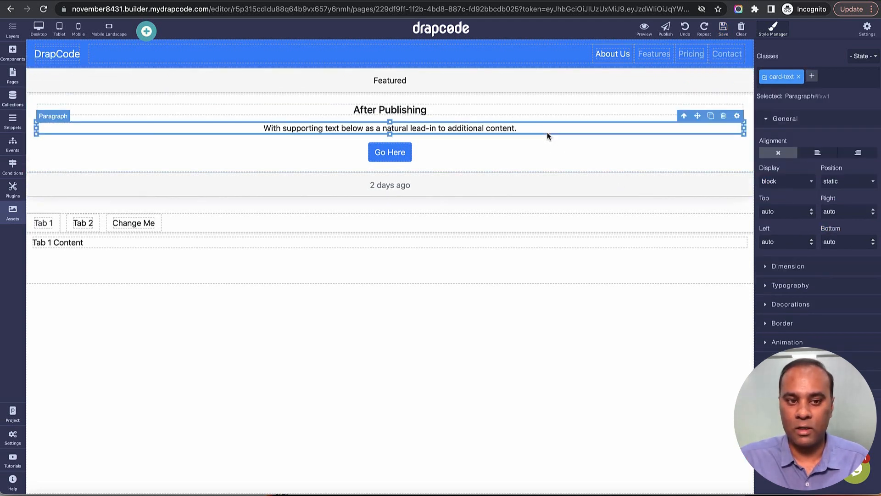
click(683, 117)
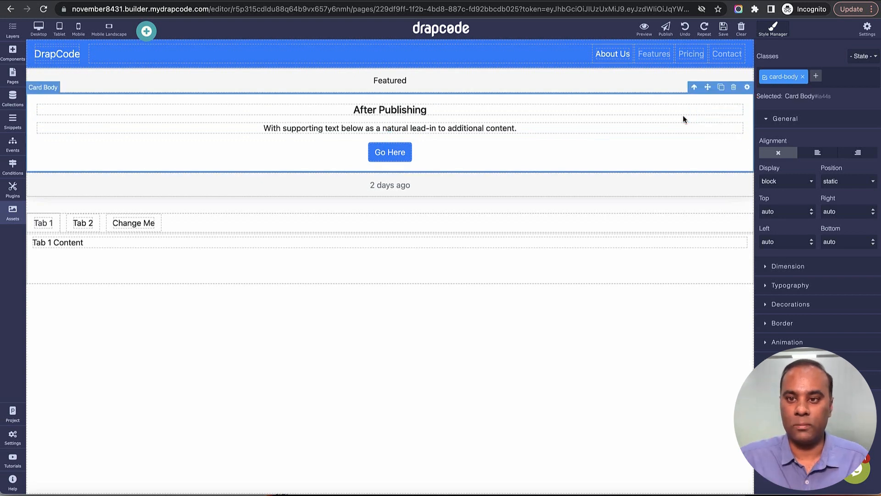
click(694, 88)
click(694, 87)
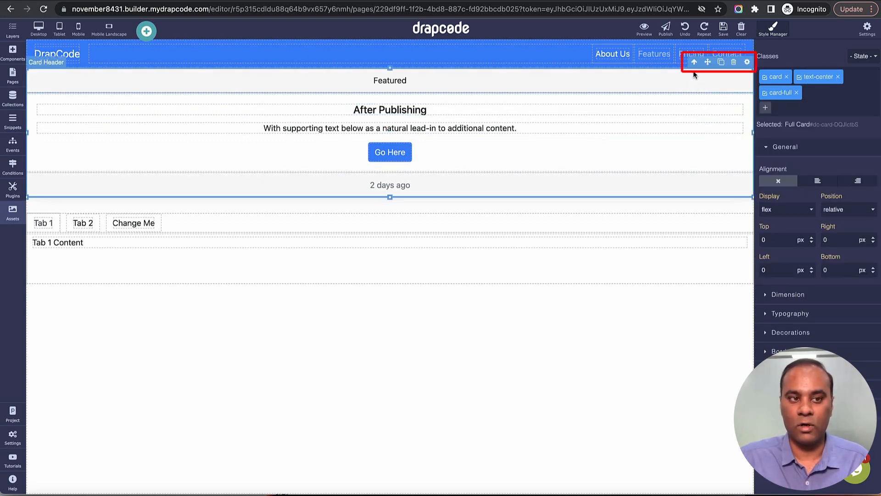
click(695, 63)
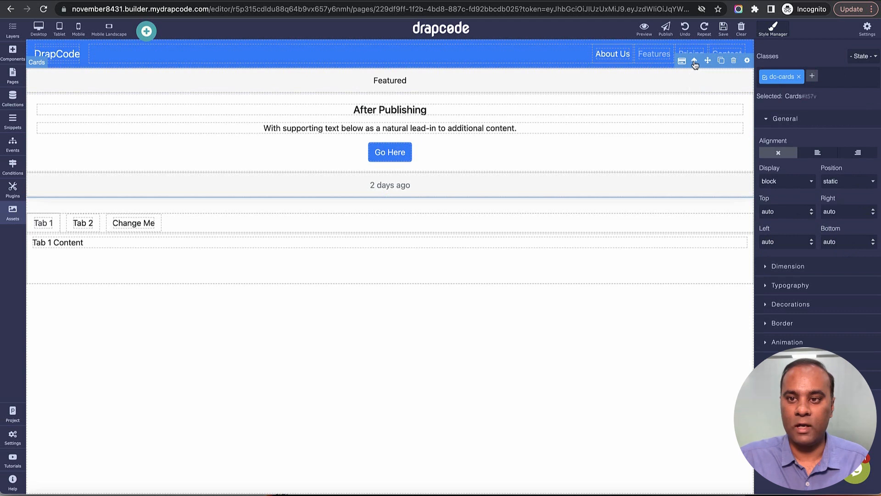
click(695, 62)
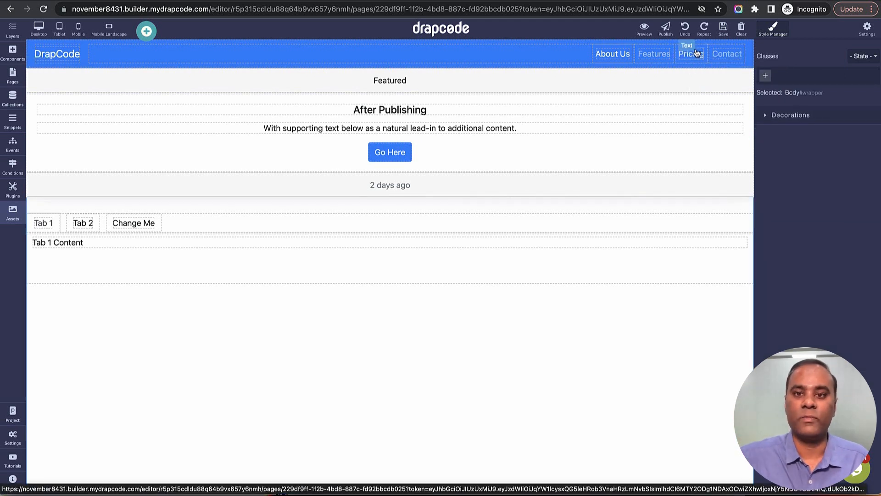
Step: Move the supporting-text paragraph below the tabs, and move it into the card footer above "2 days ago"
click(690, 98)
click(694, 127)
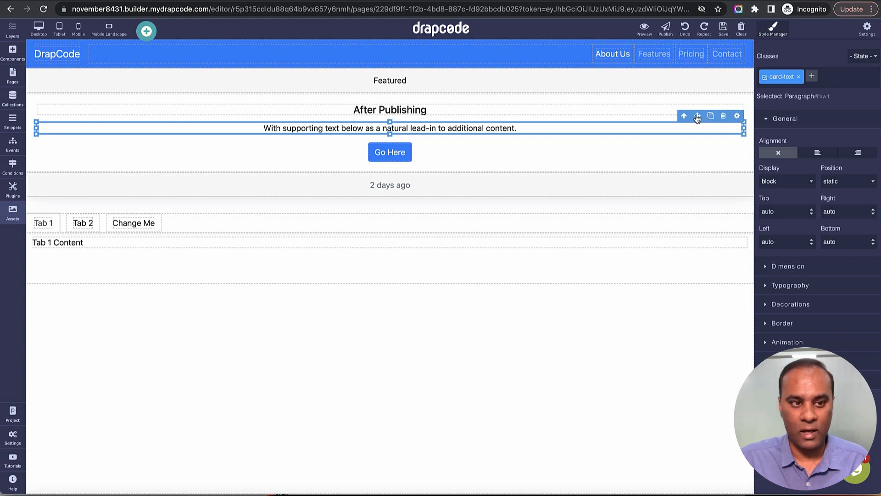
drag(697, 118, 669, 294)
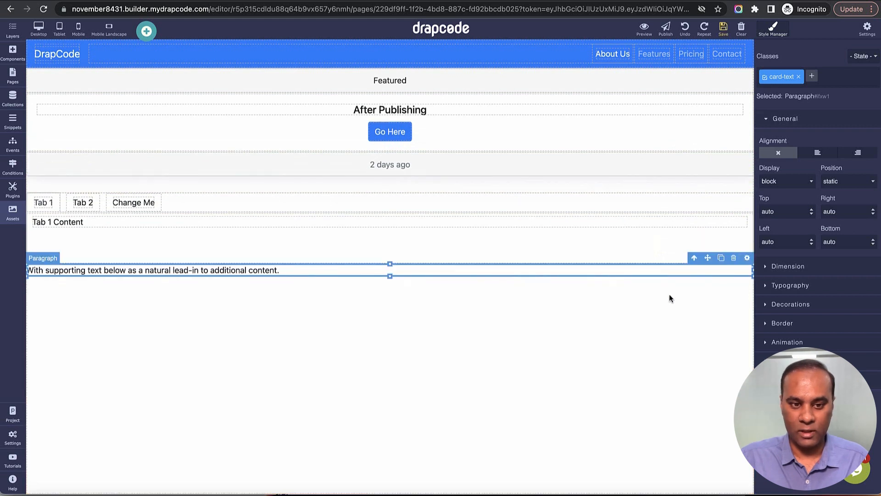
drag(708, 262, 697, 167)
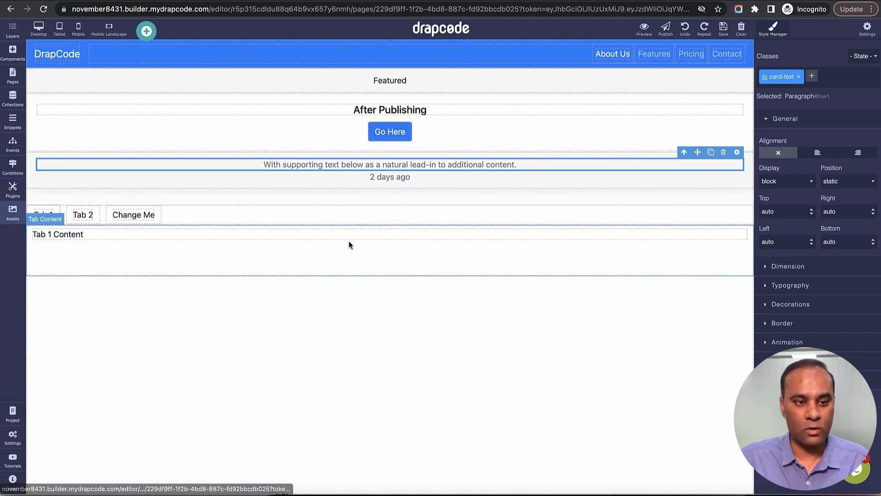
Step: Move the Go Here button from the card into the Tab 1 content, and undo the move
click(402, 135)
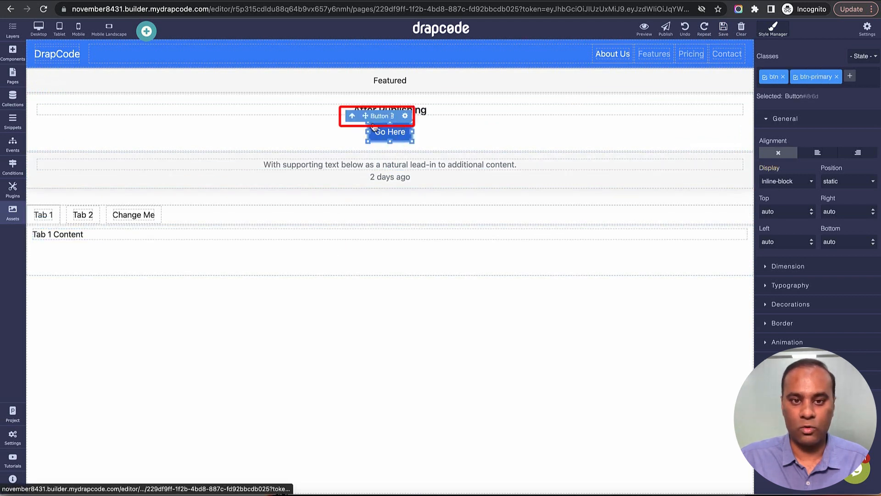
drag(365, 117, 365, 255)
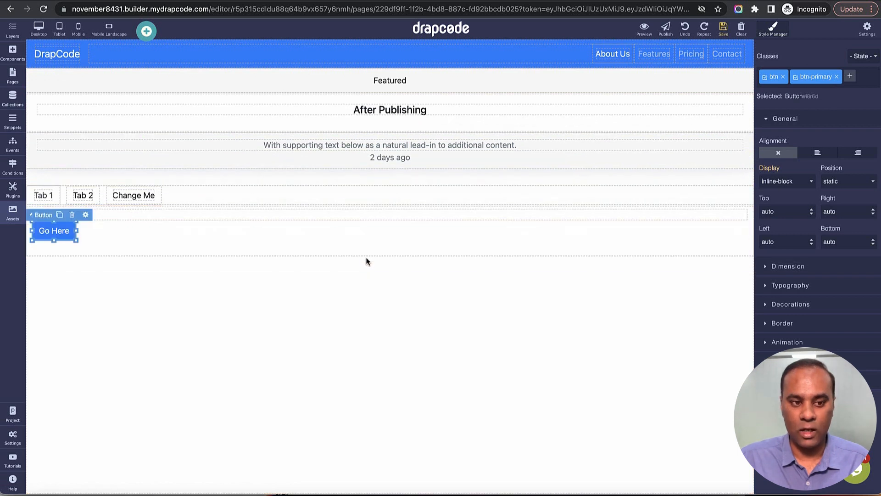
click(103, 246)
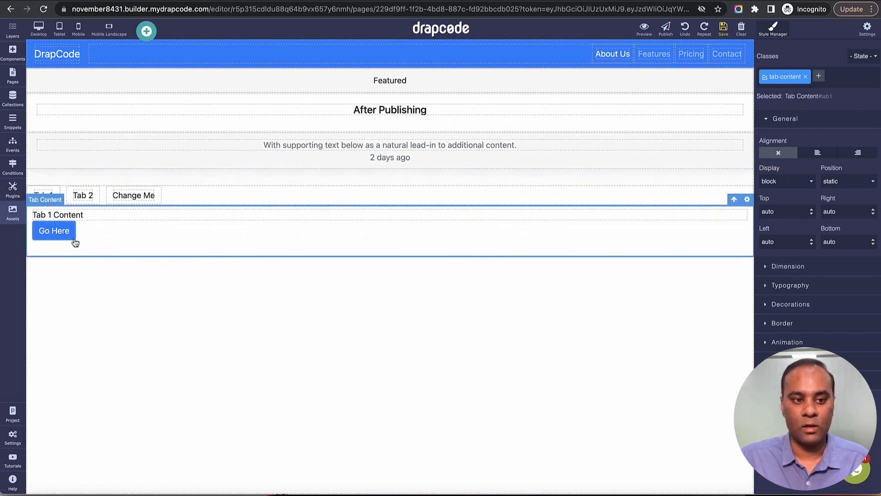
click(686, 29)
click(685, 28)
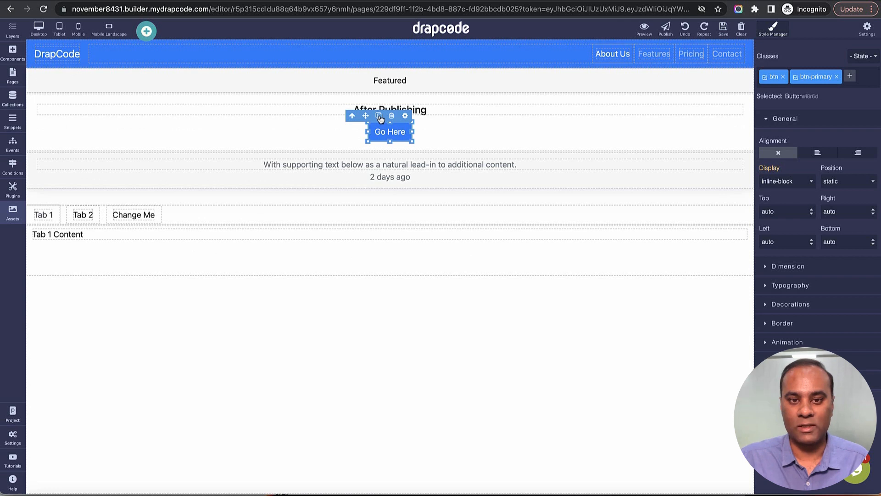
Step: Duplicate the card's Go Here button six times to form a row of seven buttons
click(380, 117)
click(379, 117)
click(379, 118)
click(380, 118)
click(379, 117)
click(380, 118)
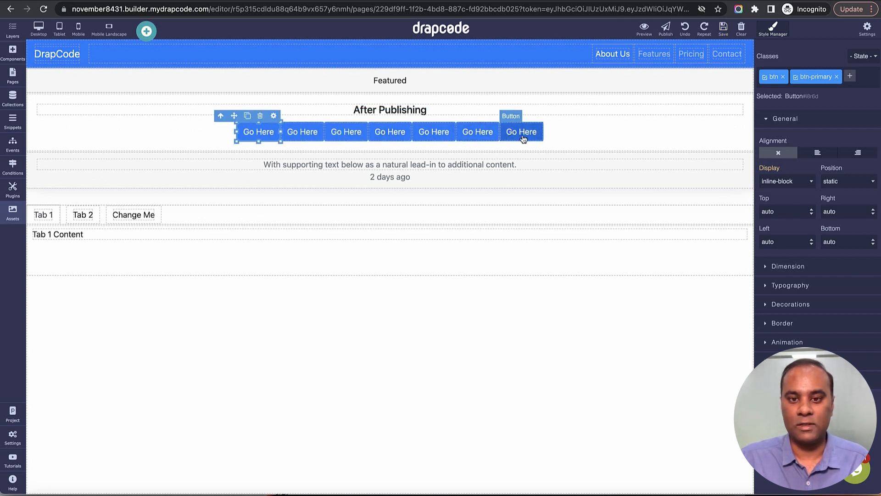
Step: Duplicate the supporting-text paragraph in the card footer three times
click(523, 166)
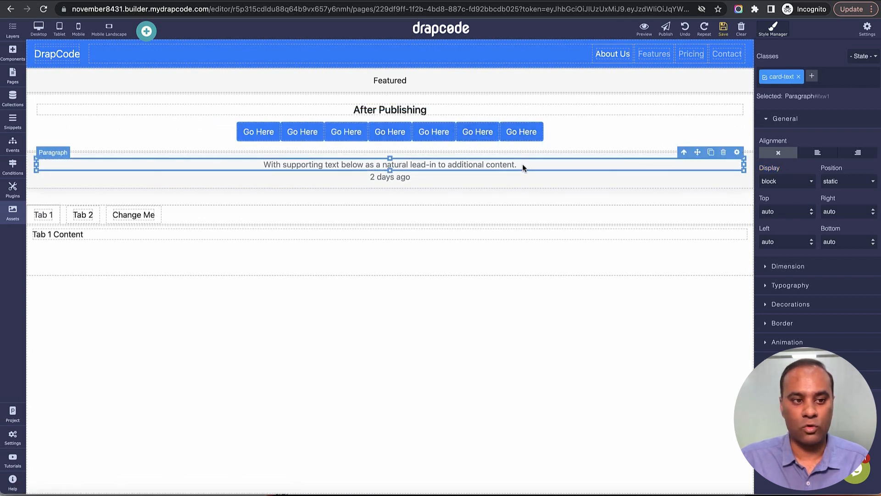
click(711, 156)
click(711, 156)
click(711, 156)
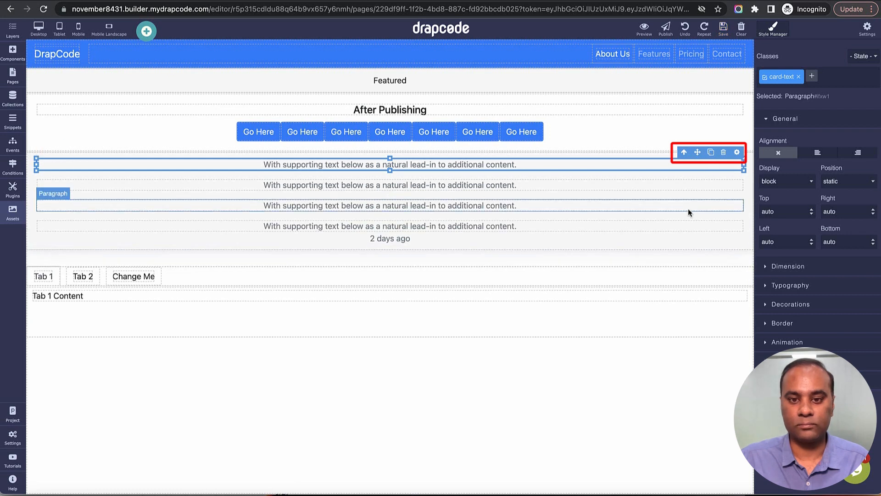
Step: Replace the fourth footer paragraph's text with "gdfhgfhfghgfhgf" and the third one's with "hgfhgfhgfhgf"
double_click(668, 227)
text(gdfhgfhfghgfhgf)
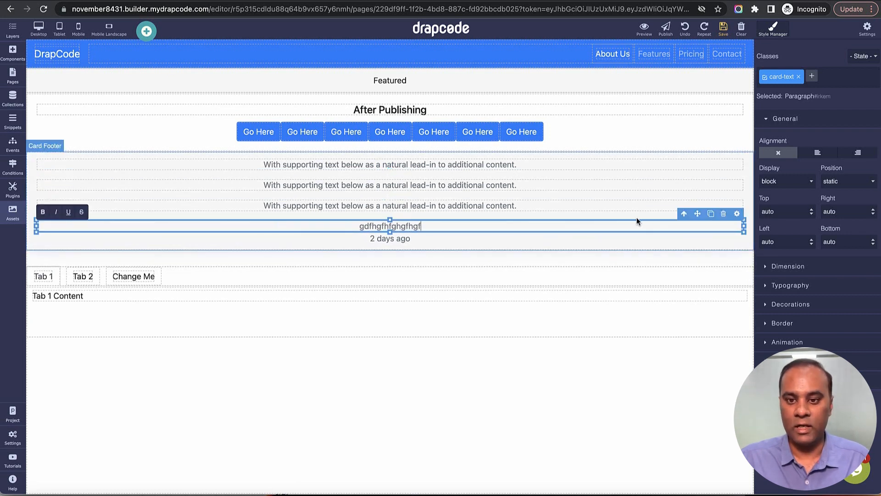
double_click(630, 206)
text(hgfhgfhgfhgf)
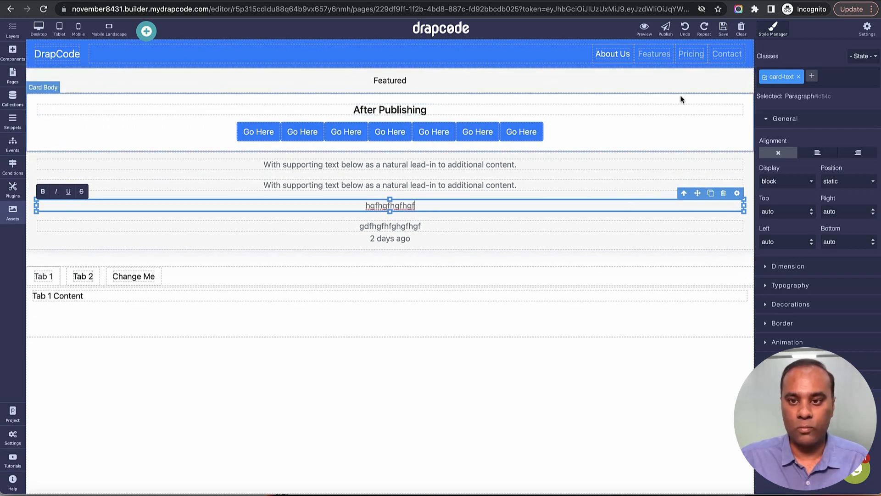
Step: Select the whole Full Card containing the Featured header and duplicate it
click(715, 87)
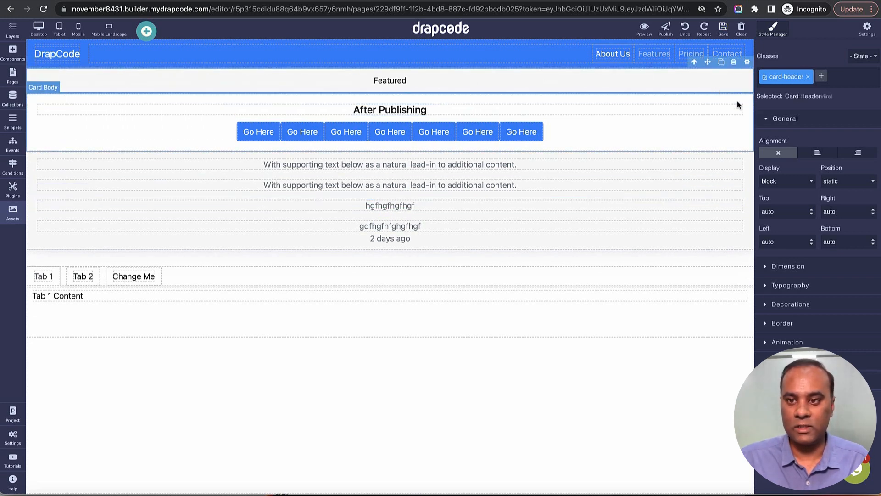
click(739, 99)
click(695, 88)
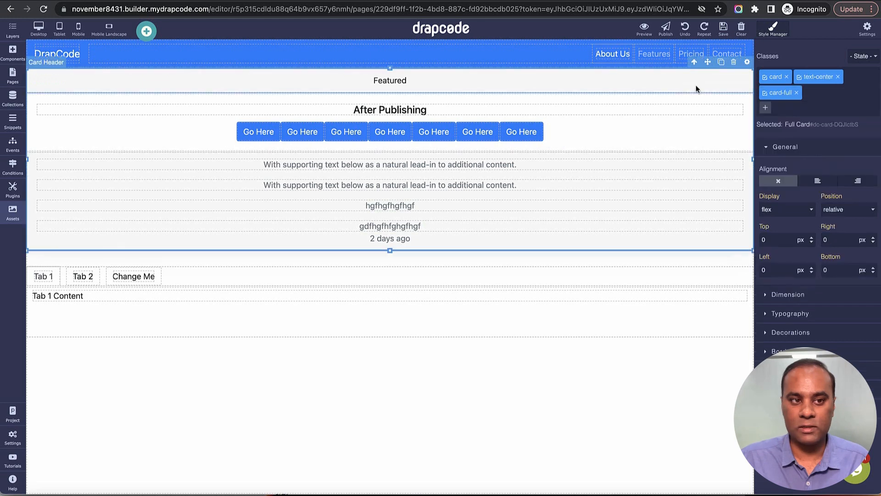
click(721, 62)
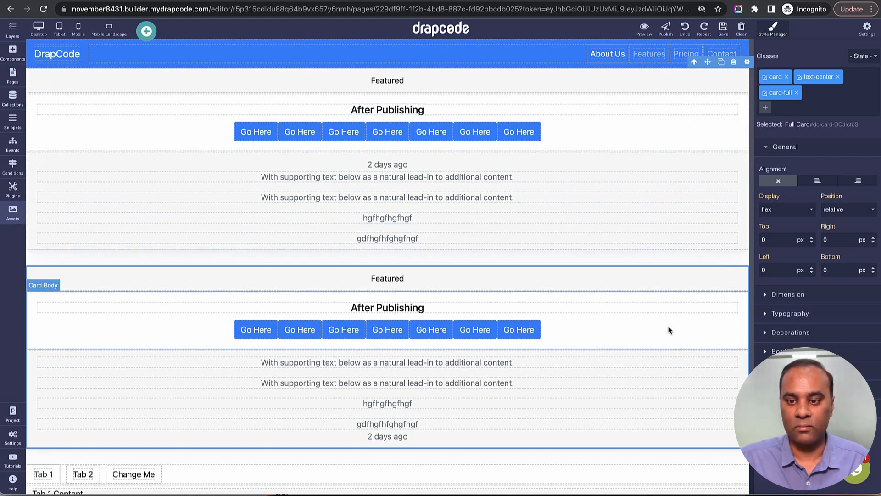
Step: Delete the card header, card body and card footer from the lower of the two cards
click(722, 278)
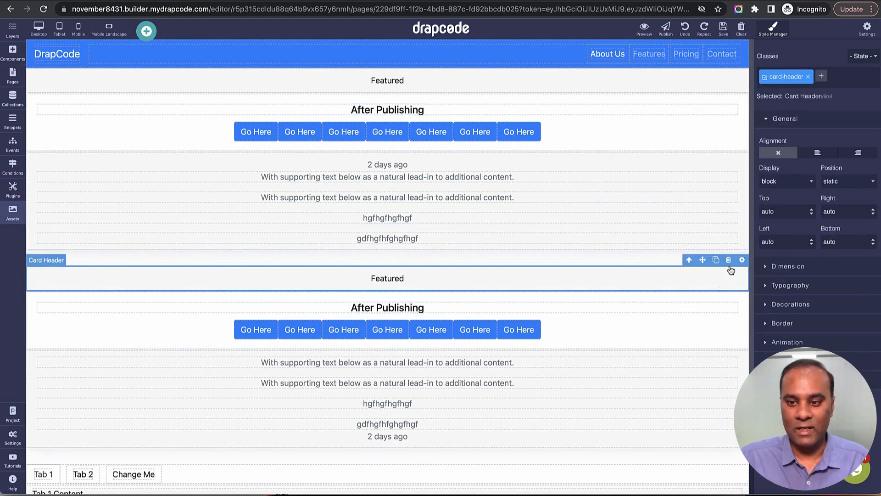
click(730, 260)
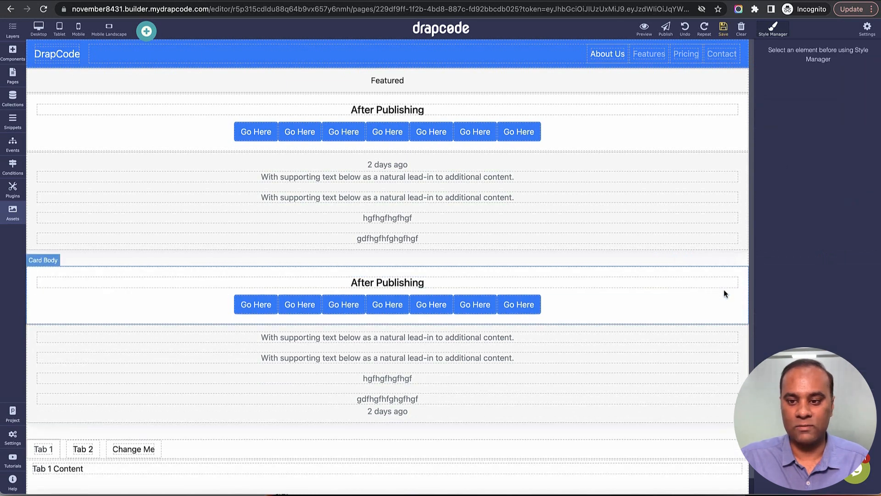
click(734, 271)
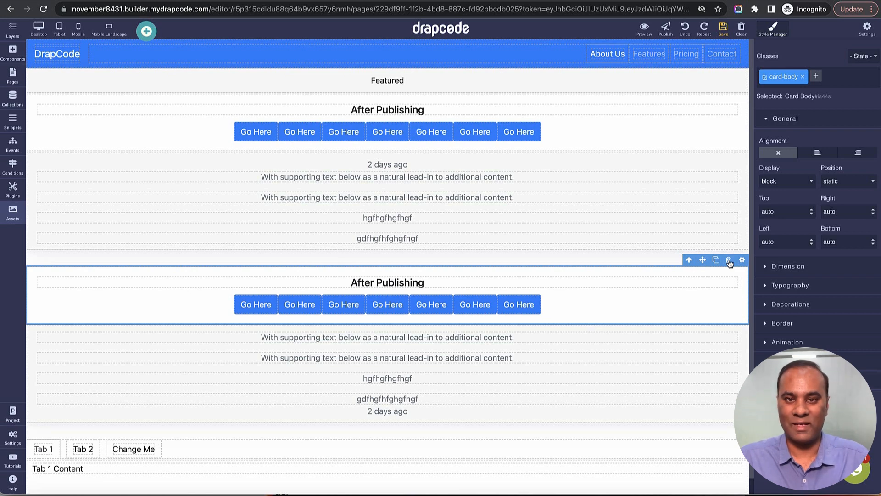
click(730, 261)
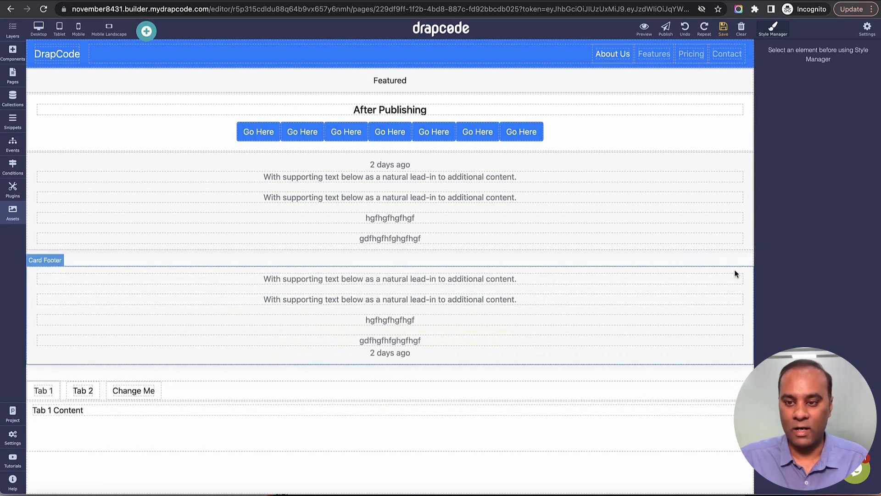
click(735, 274)
click(732, 261)
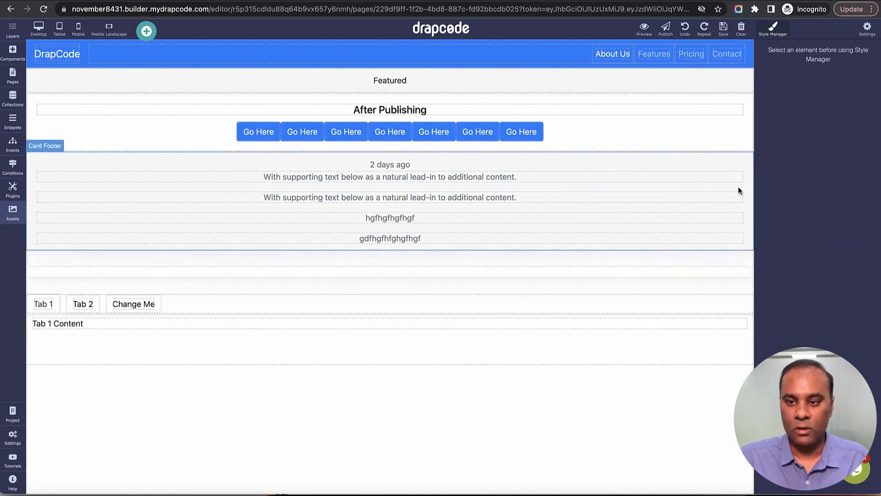
Step: View the settings of the empty lower Full Card and close them
click(741, 272)
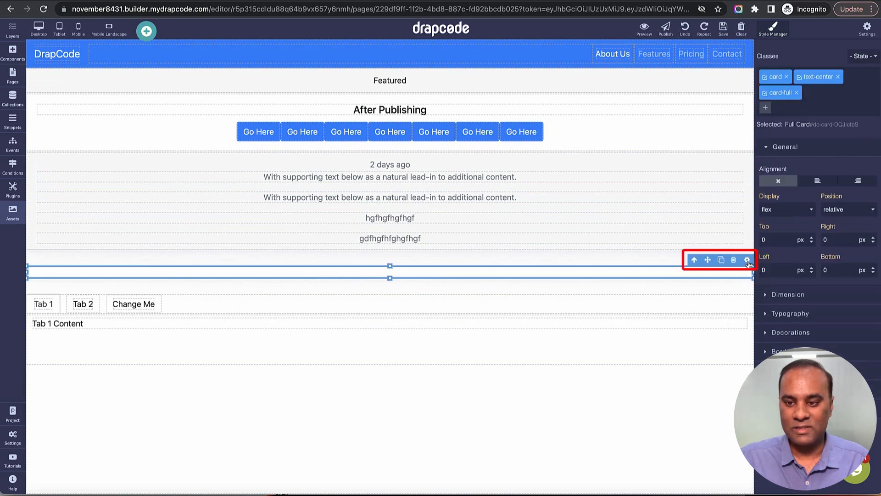
click(747, 260)
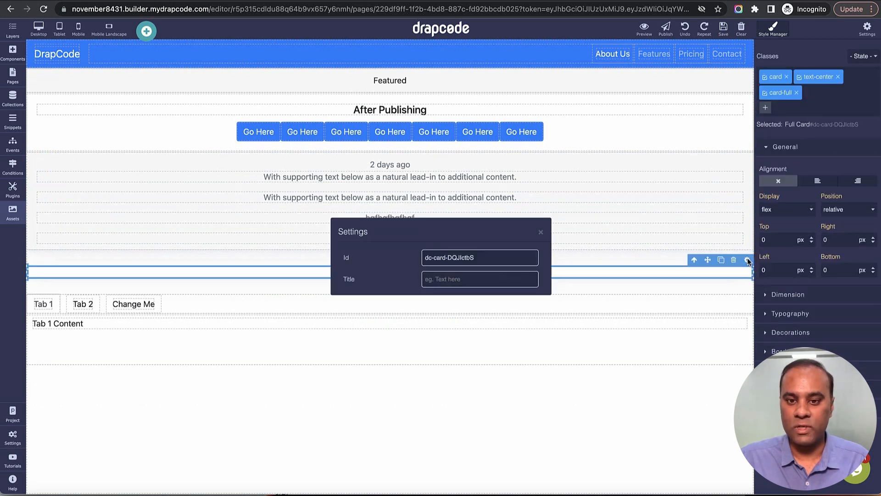
click(542, 234)
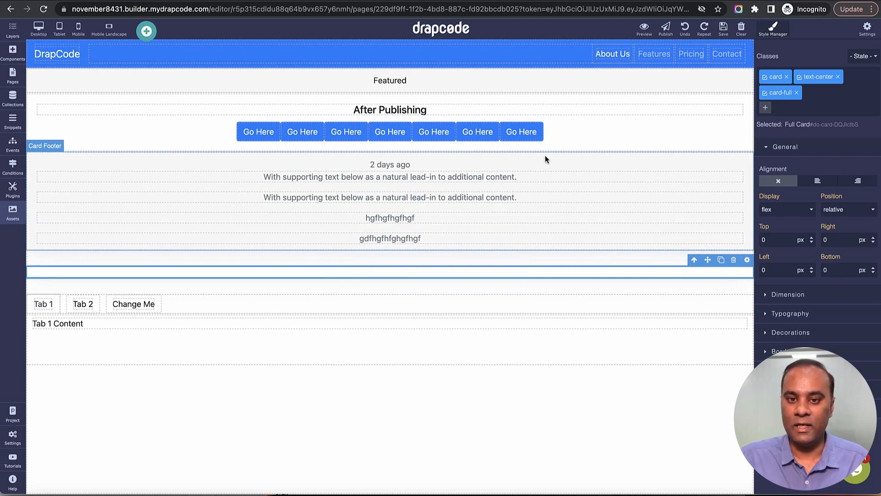
Step: View the settings of the last Go Here button, including its Type options, and close them without changes
click(527, 138)
click(537, 116)
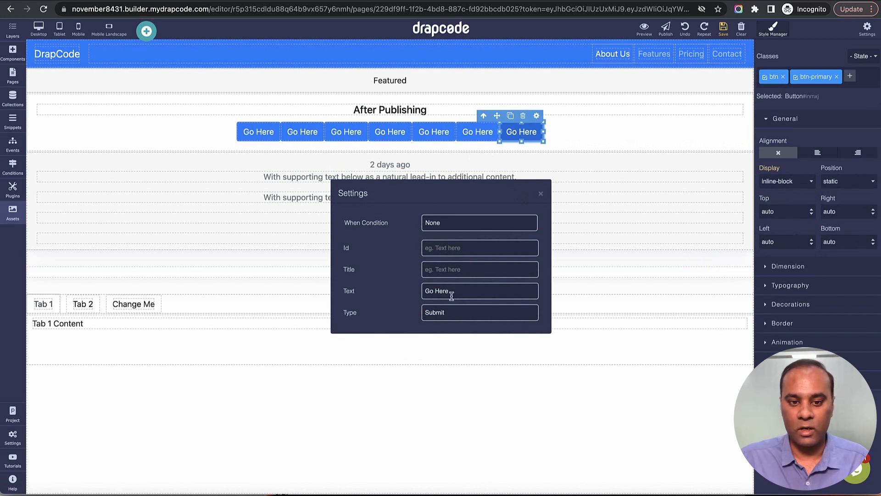
click(453, 311)
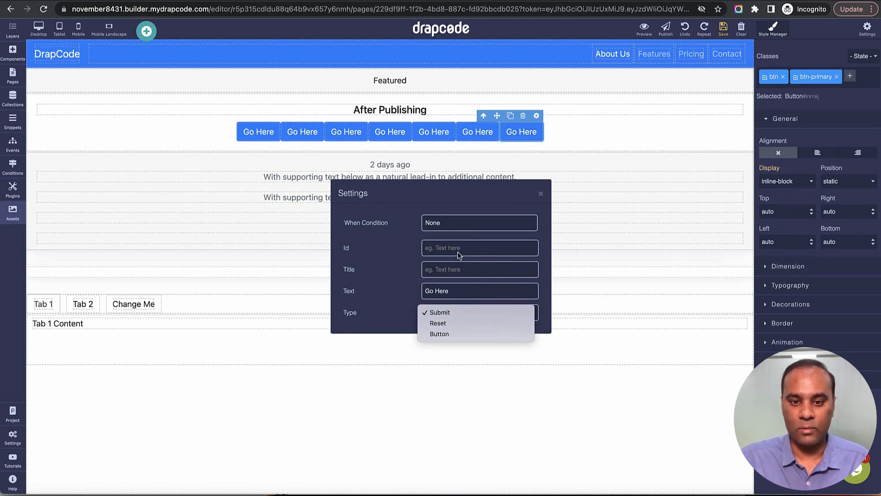
click(458, 229)
click(541, 194)
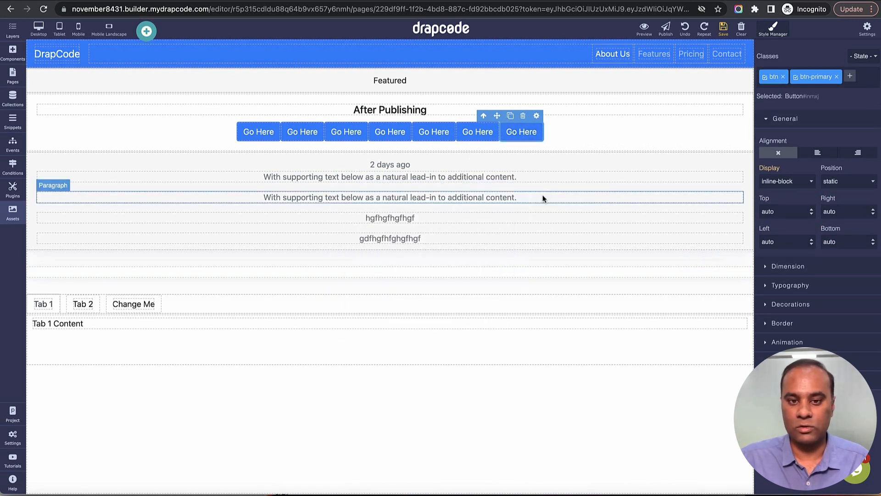
Step: View the settings of the first supporting-text paragraph, and view those of the navbar
click(547, 179)
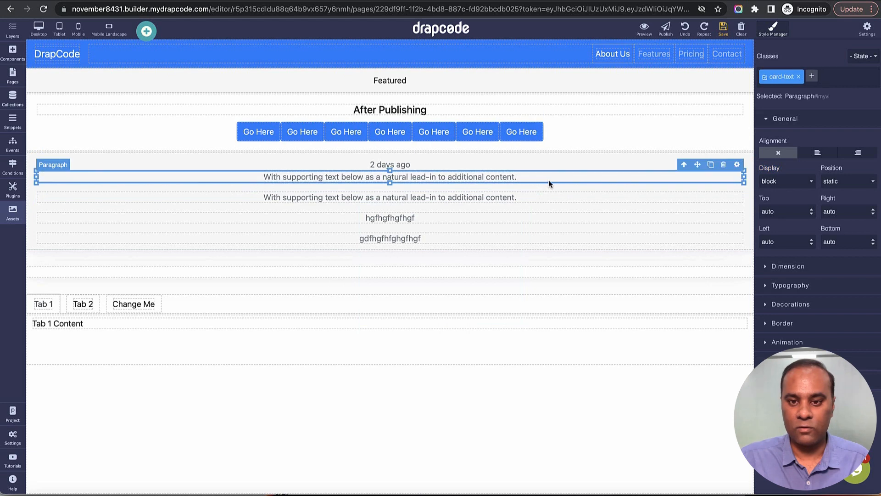
click(736, 165)
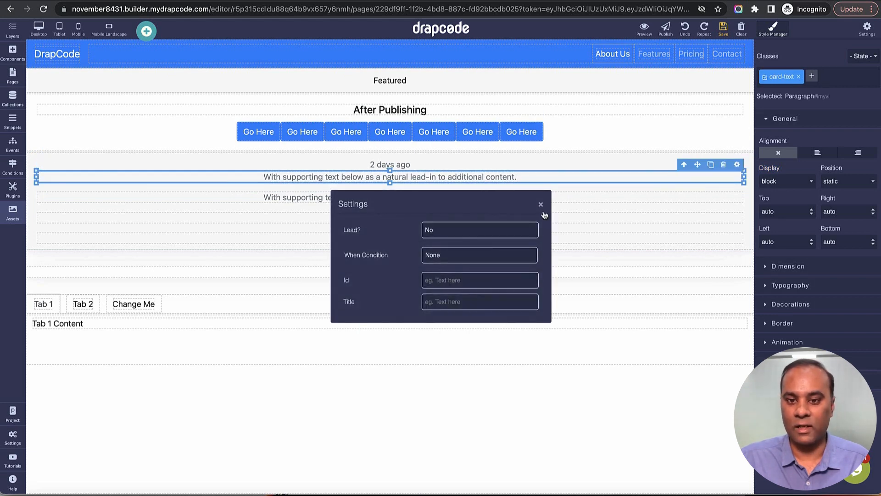
click(543, 210)
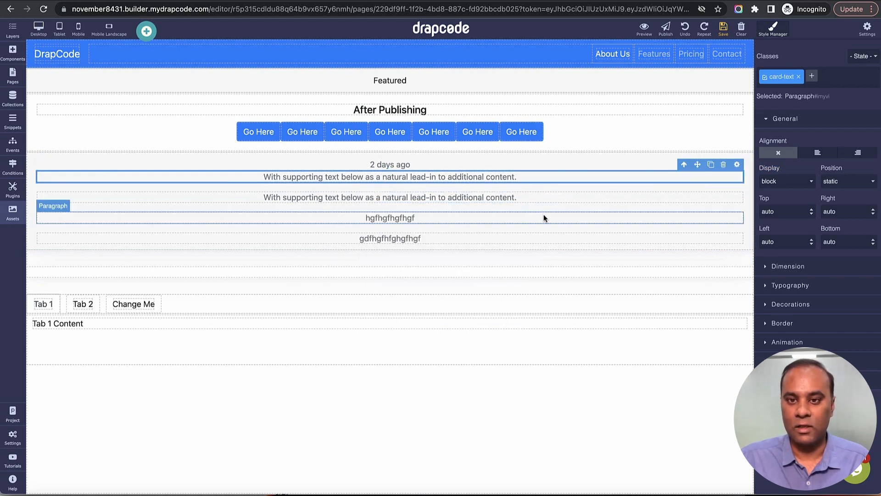
click(507, 69)
click(748, 74)
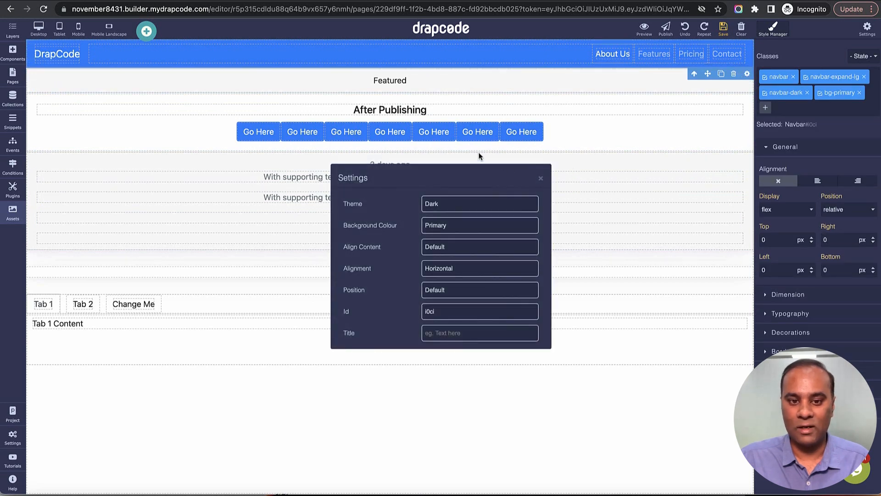
click(542, 178)
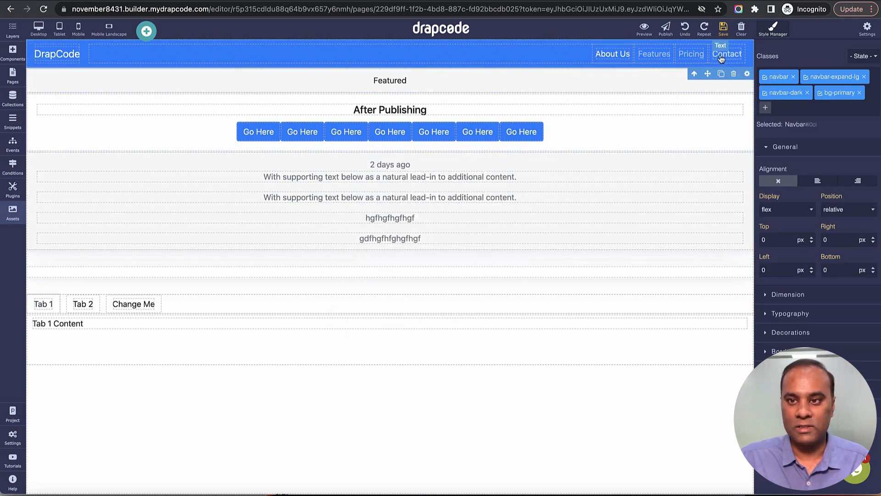
Step: Bring up the last Go Here button's settings once more and close them
click(540, 131)
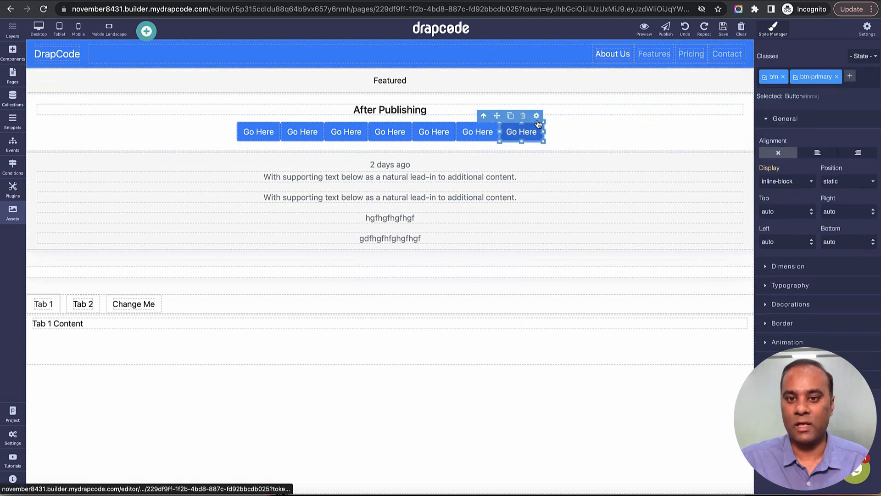
click(538, 116)
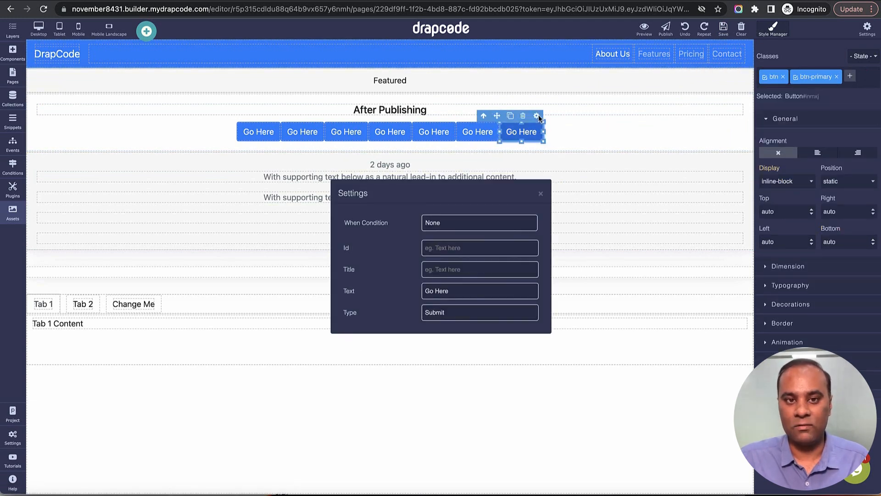
click(541, 193)
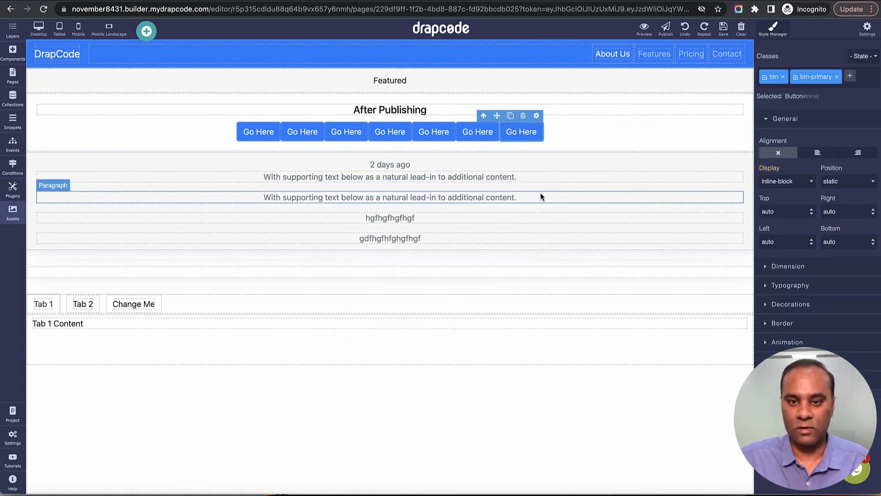
Step: Select the card body and look through its Dimension styles, including margin and padding
click(589, 133)
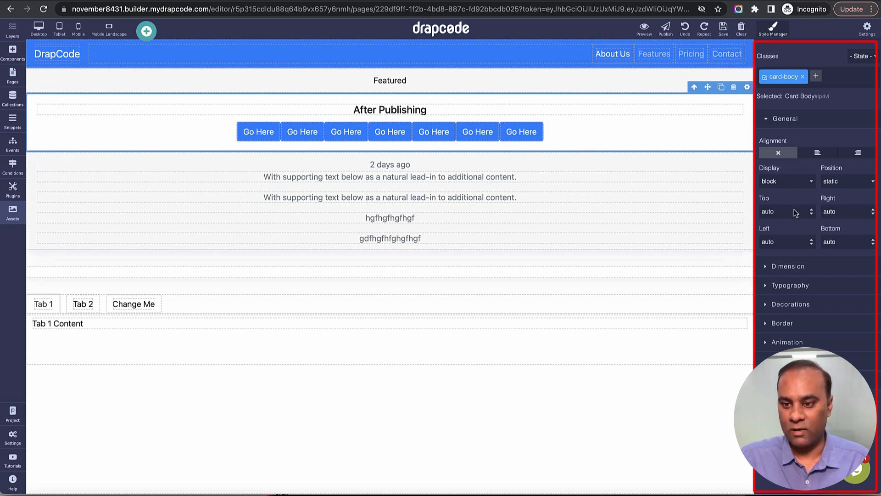
click(797, 271)
scroll(840, 145, down, 3)
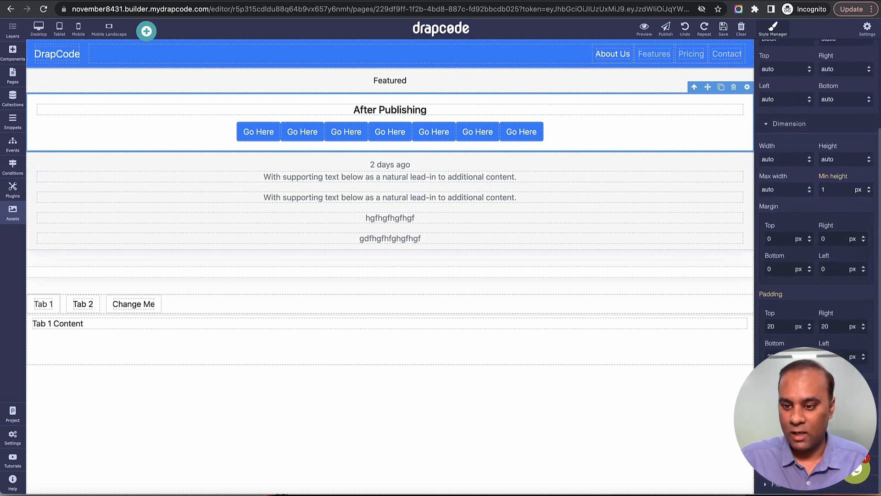
scroll(839, 145, up, 3)
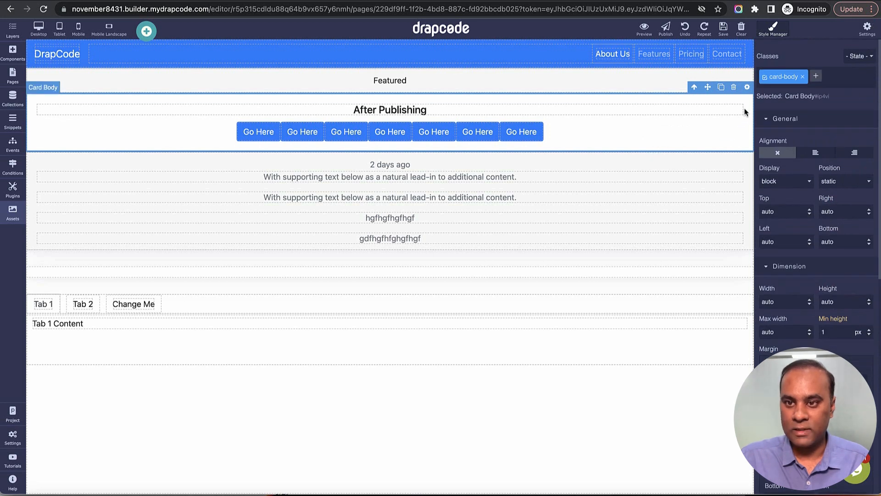
Step: Show the card body's component settings, and compare the After Publishing heading's component settings with its own settings dialog
click(871, 29)
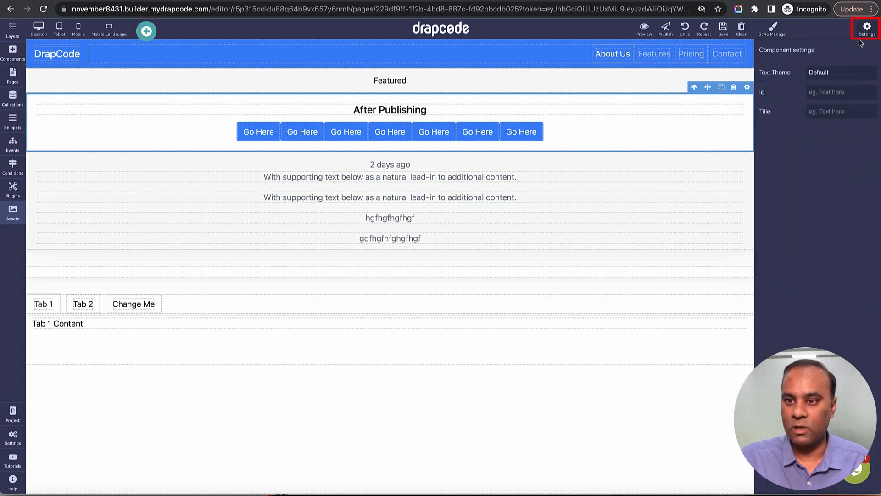
click(721, 111)
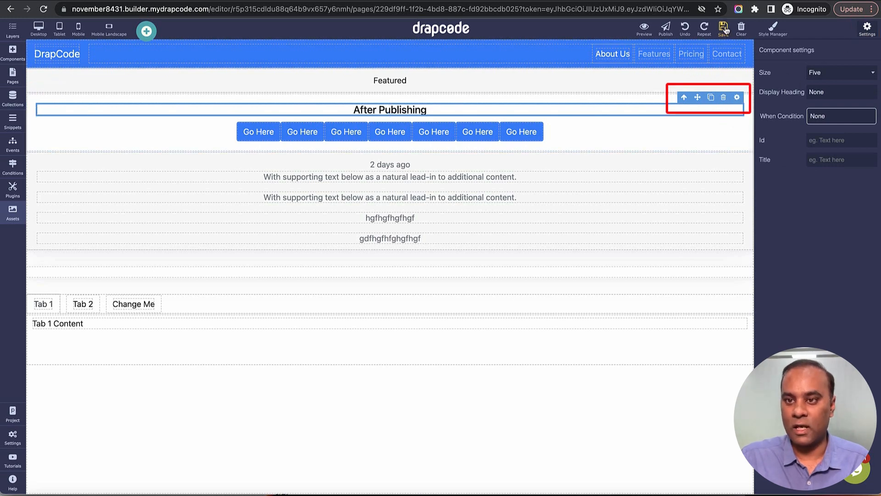
click(737, 97)
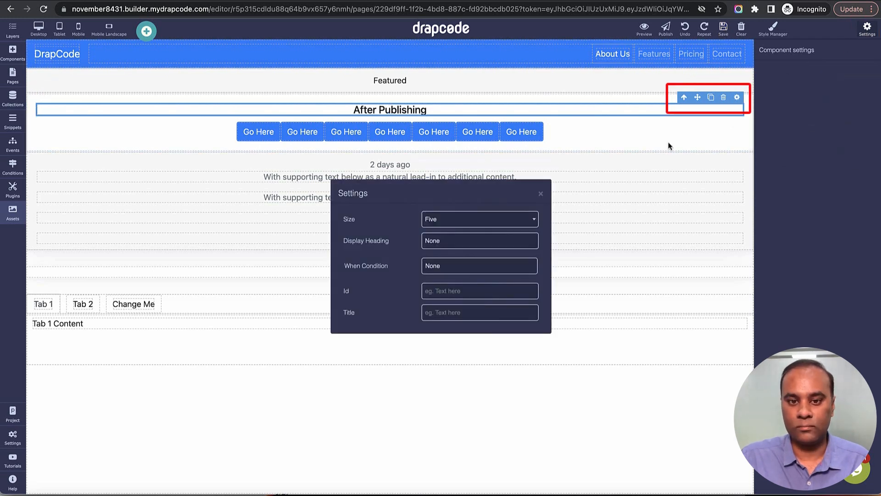
click(541, 193)
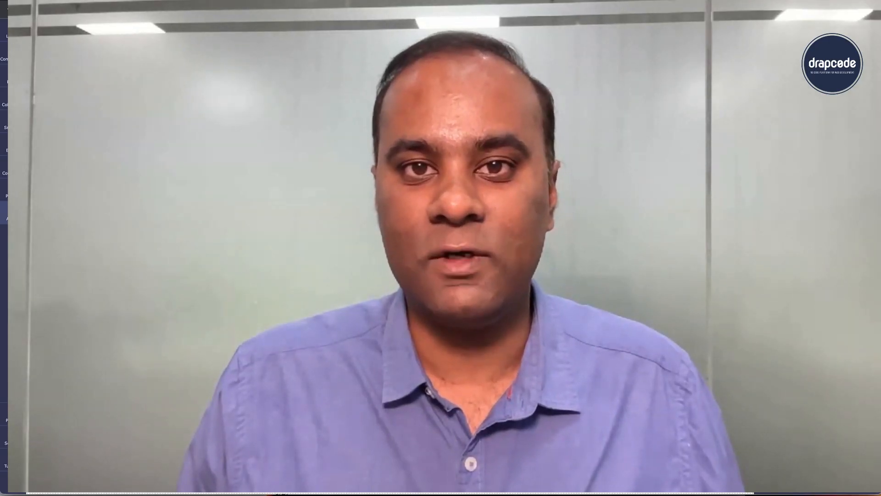